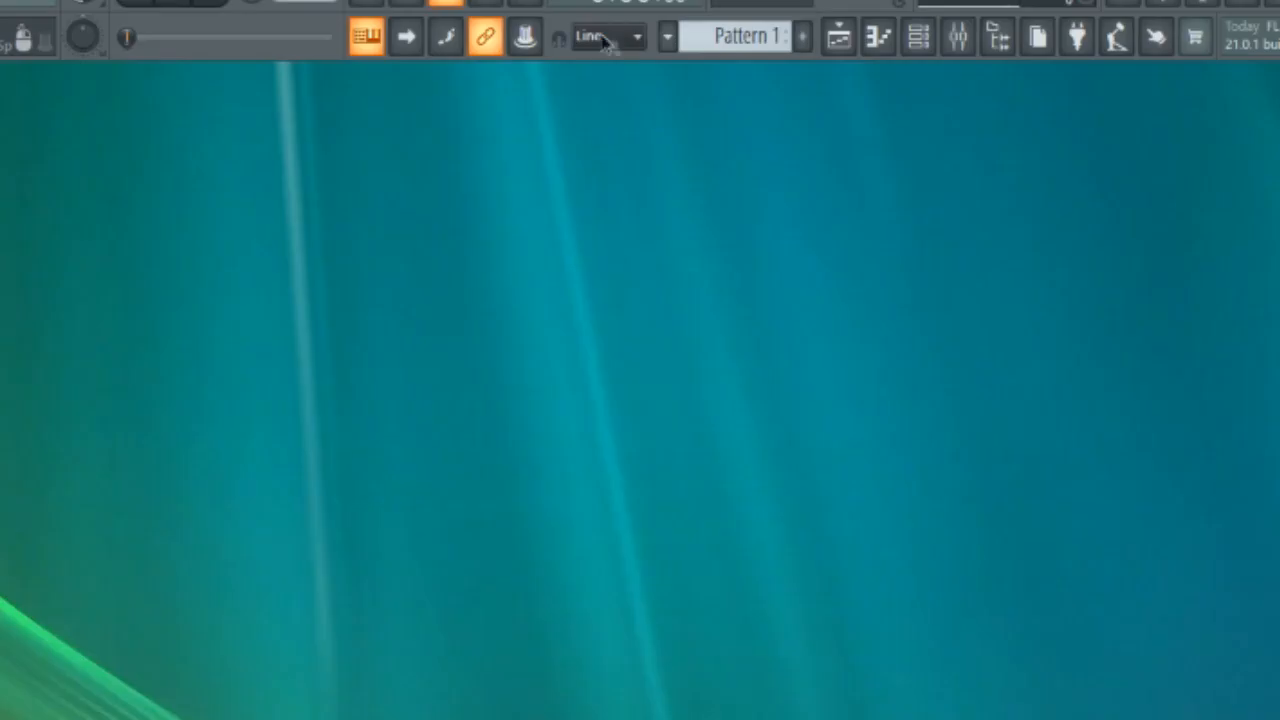
pyautogui.click(607, 38)
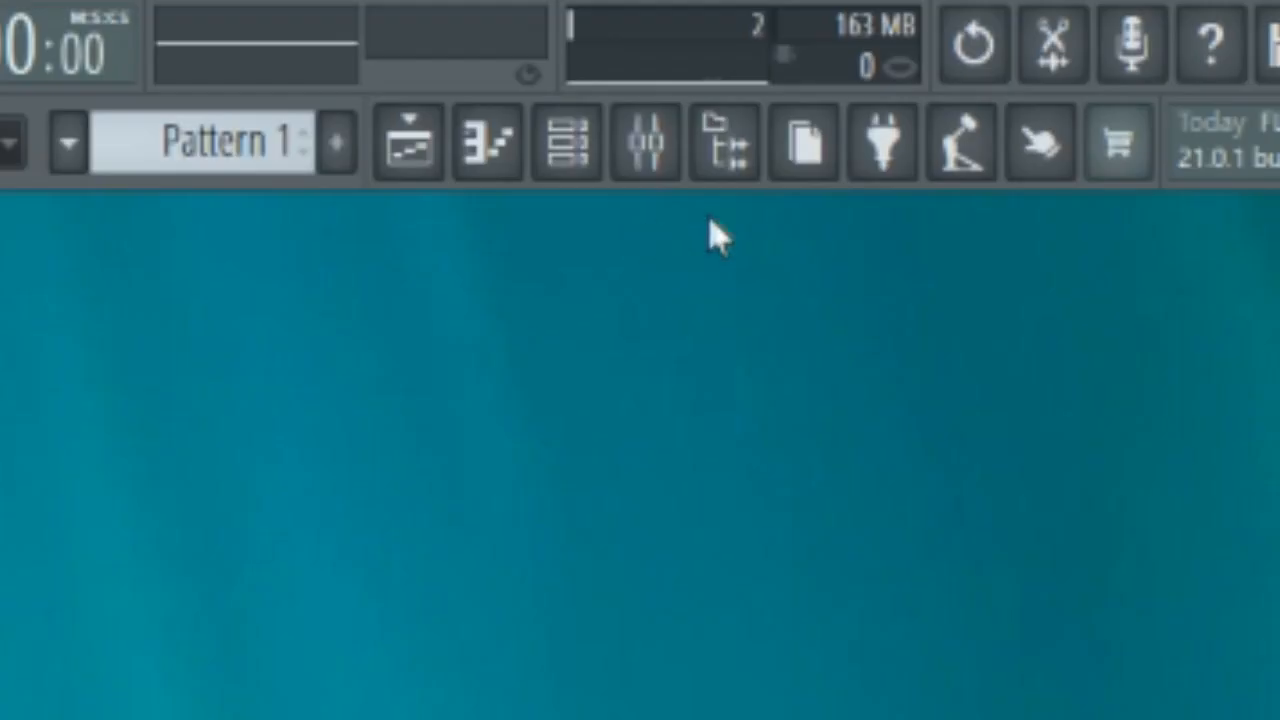
pyautogui.click(646, 47)
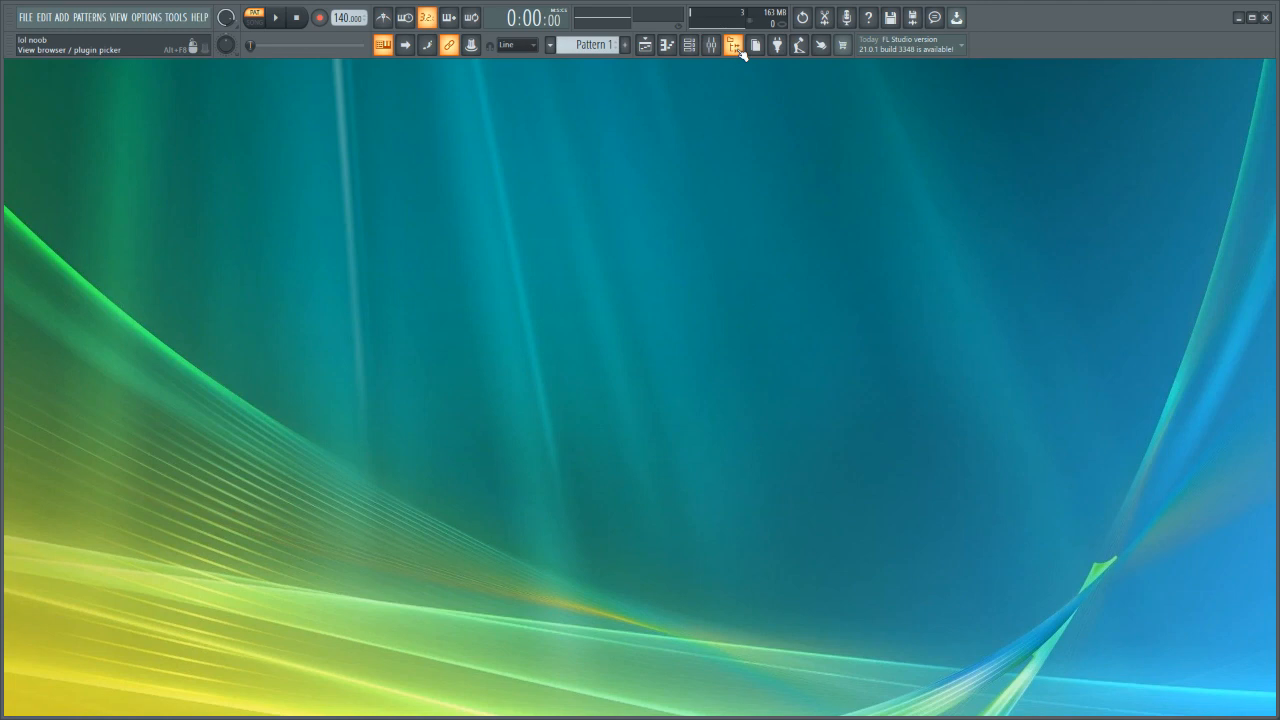
# - Show the browser and look through the Synth classic generators in the plugin database
pyautogui.click(741, 51)
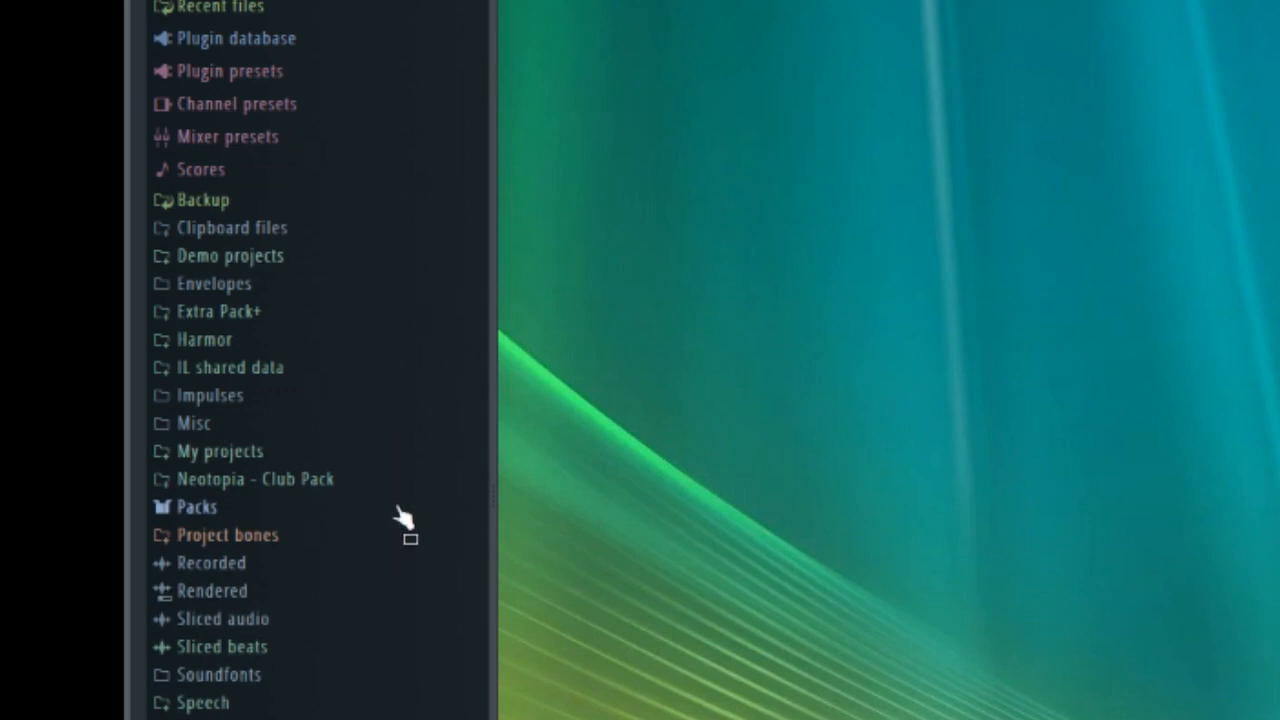
pyautogui.click(368, 40)
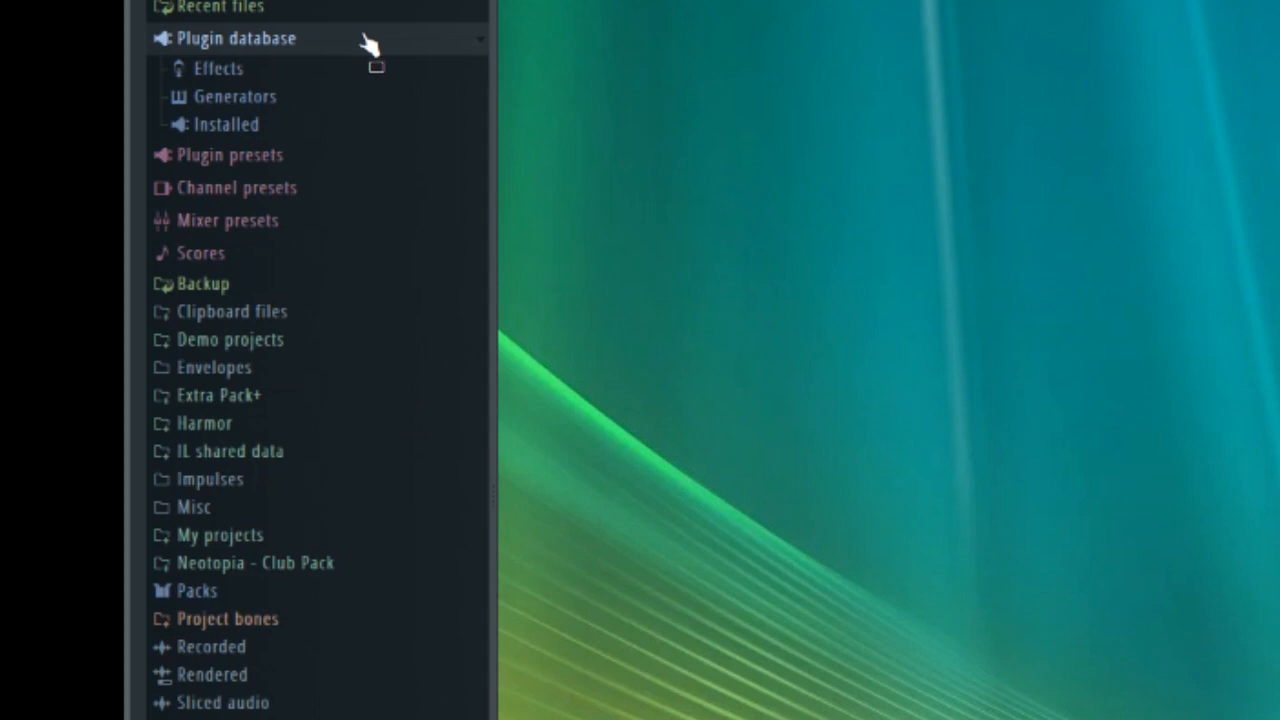
pyautogui.click(368, 100)
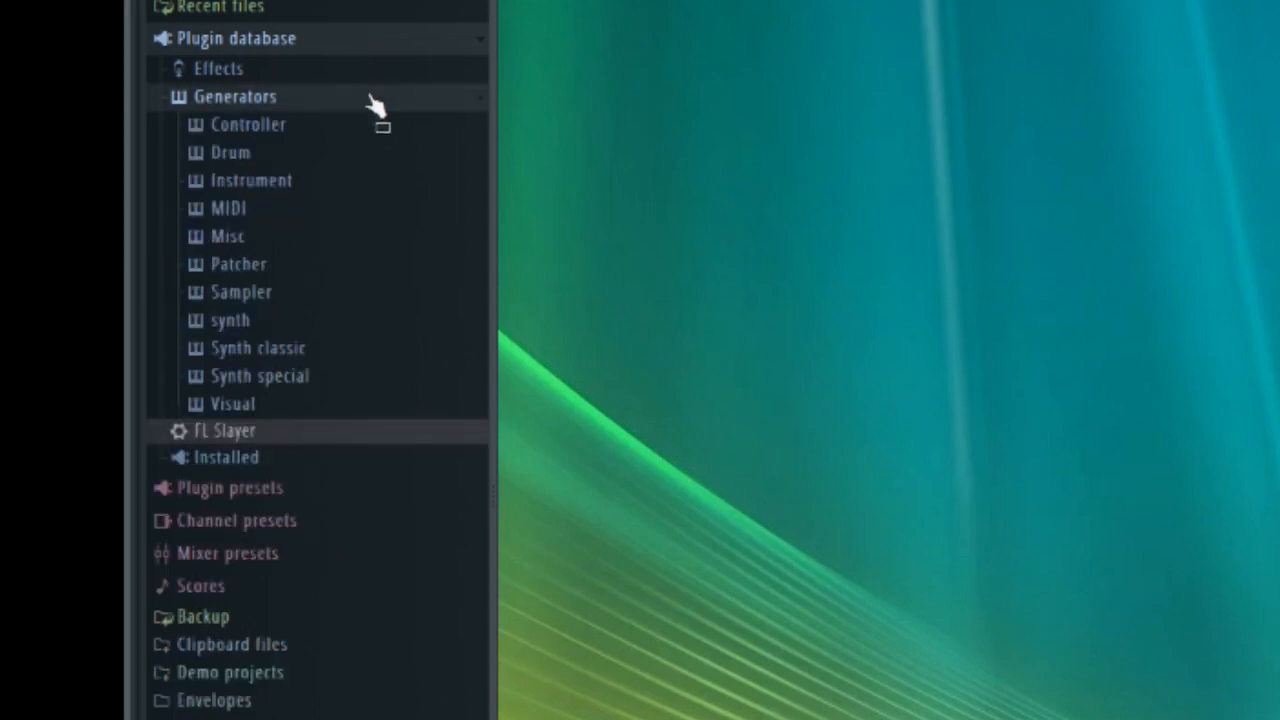
pyautogui.click(367, 350)
pyautogui.scroll(-8, 370, 90)
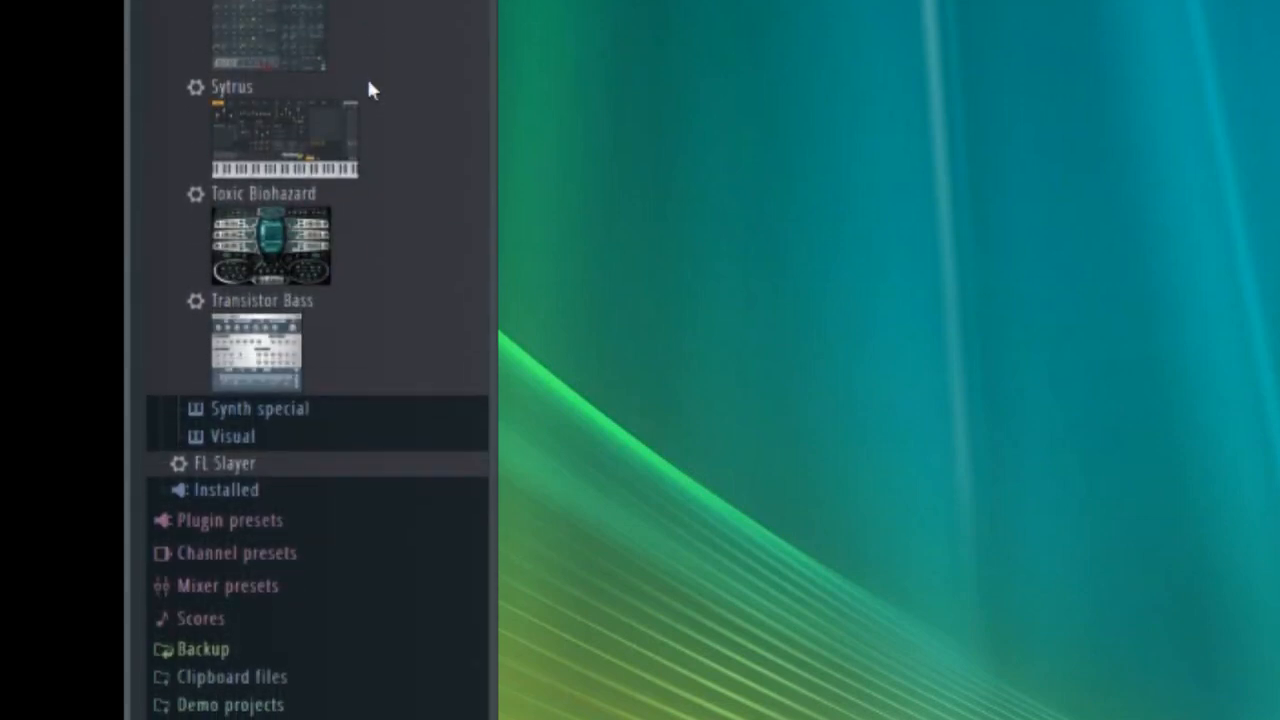
pyautogui.scroll(10, 373, 100)
pyautogui.click(210, 2)
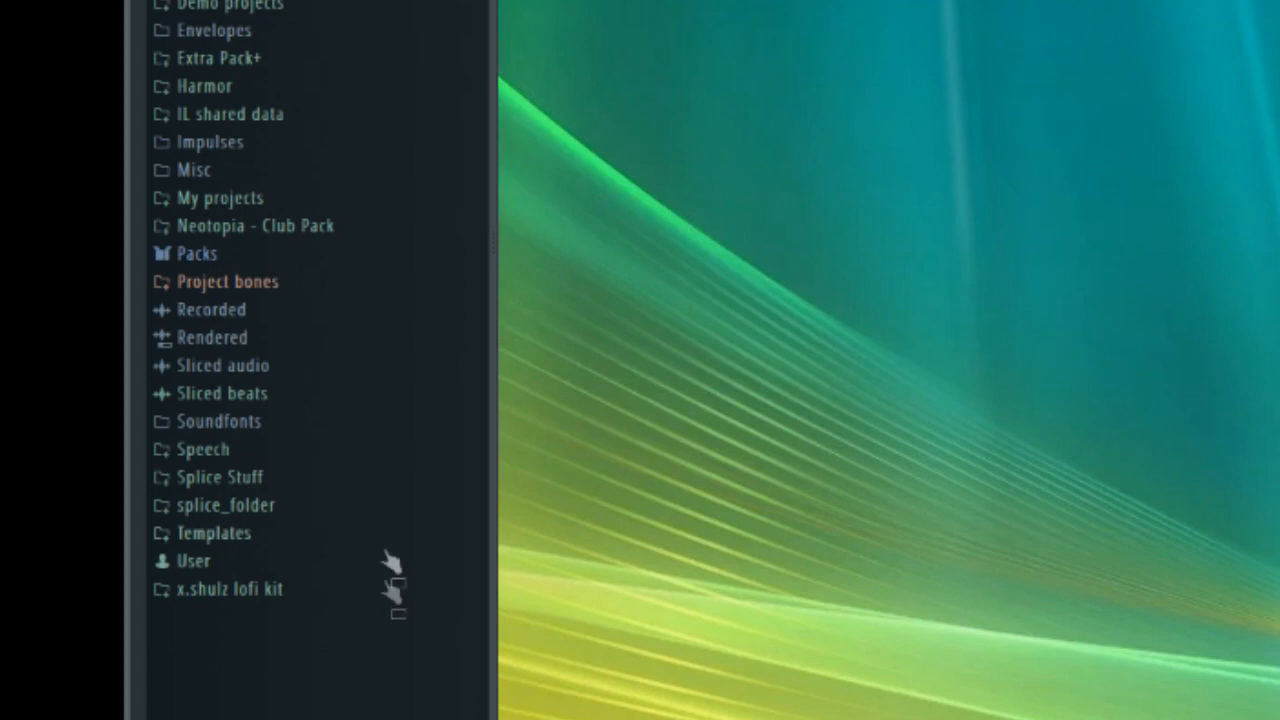
# - Open the Kicks folder in the Drums pack and audition kick samples, ending on Grv Kick 22
pyautogui.click(380, 260)
pyautogui.click(361, 284)
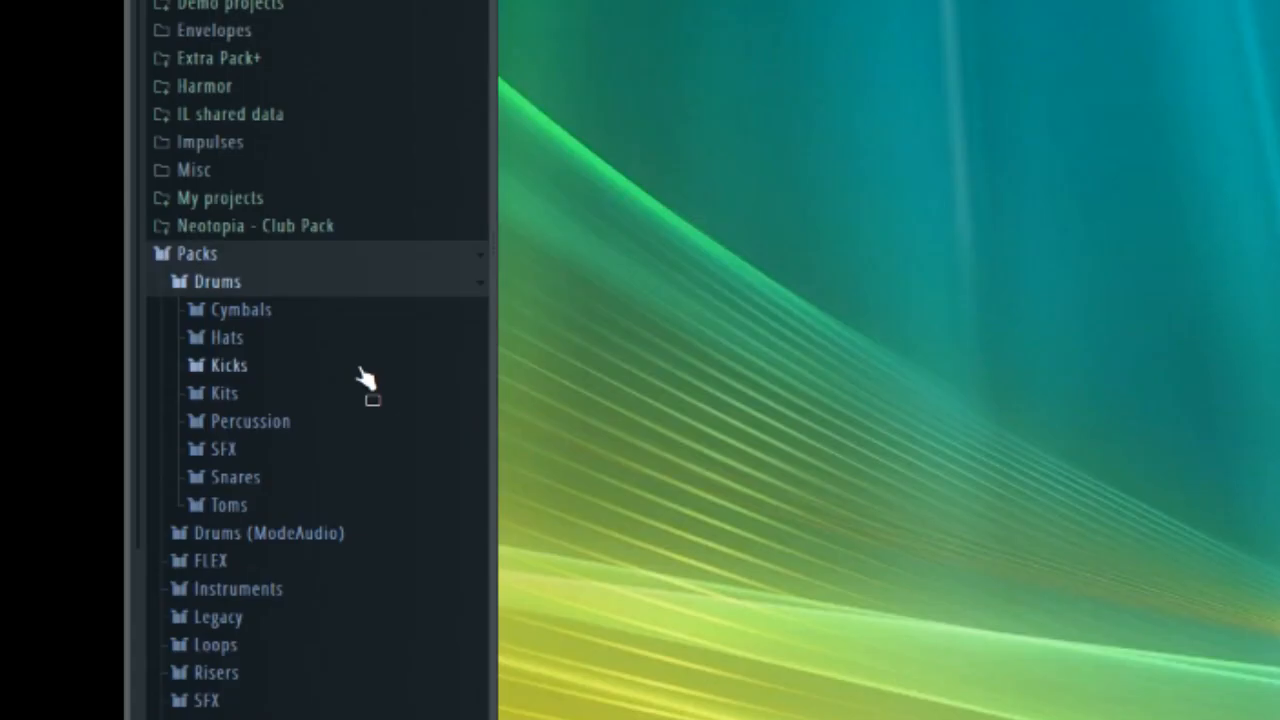
pyautogui.click(588, 50)
pyautogui.scroll(-5, 576, 57)
pyautogui.scroll(-5, 360, 375)
pyautogui.click(360, 367)
pyautogui.click(352, 418)
pyautogui.click(354, 264)
pyautogui.click(355, 366)
pyautogui.click(348, 470)
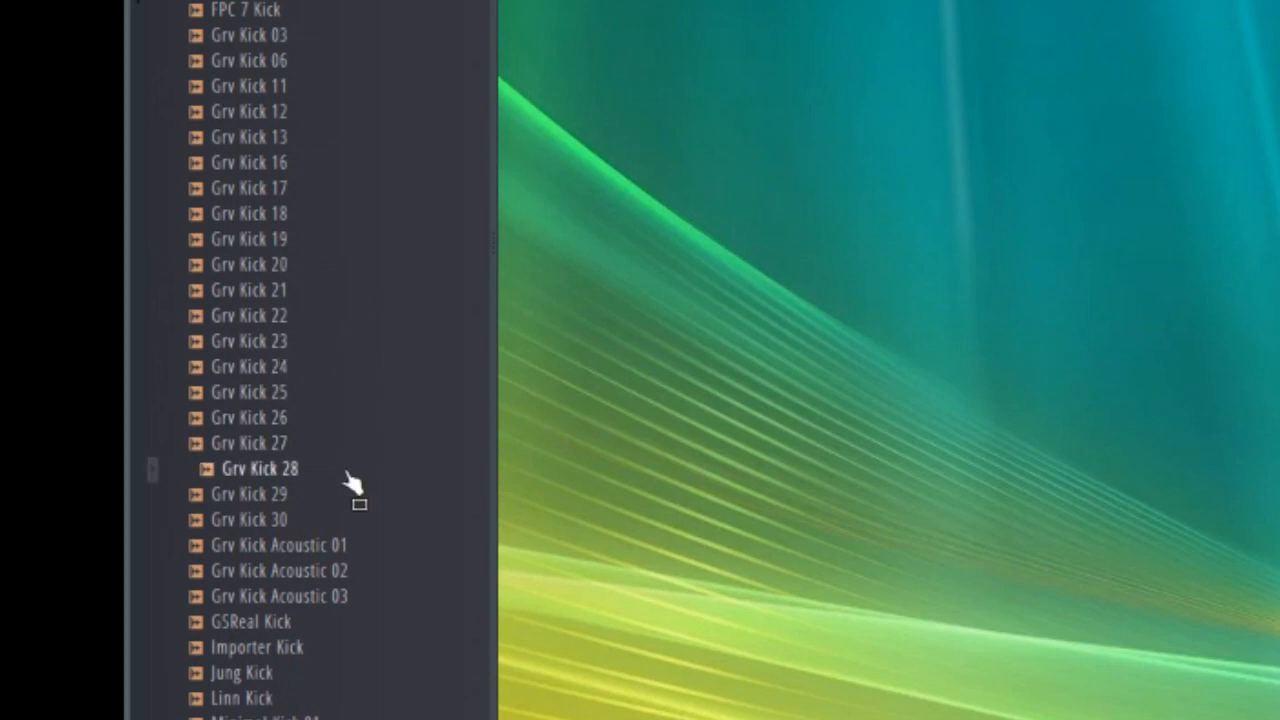
pyautogui.click(321, 313)
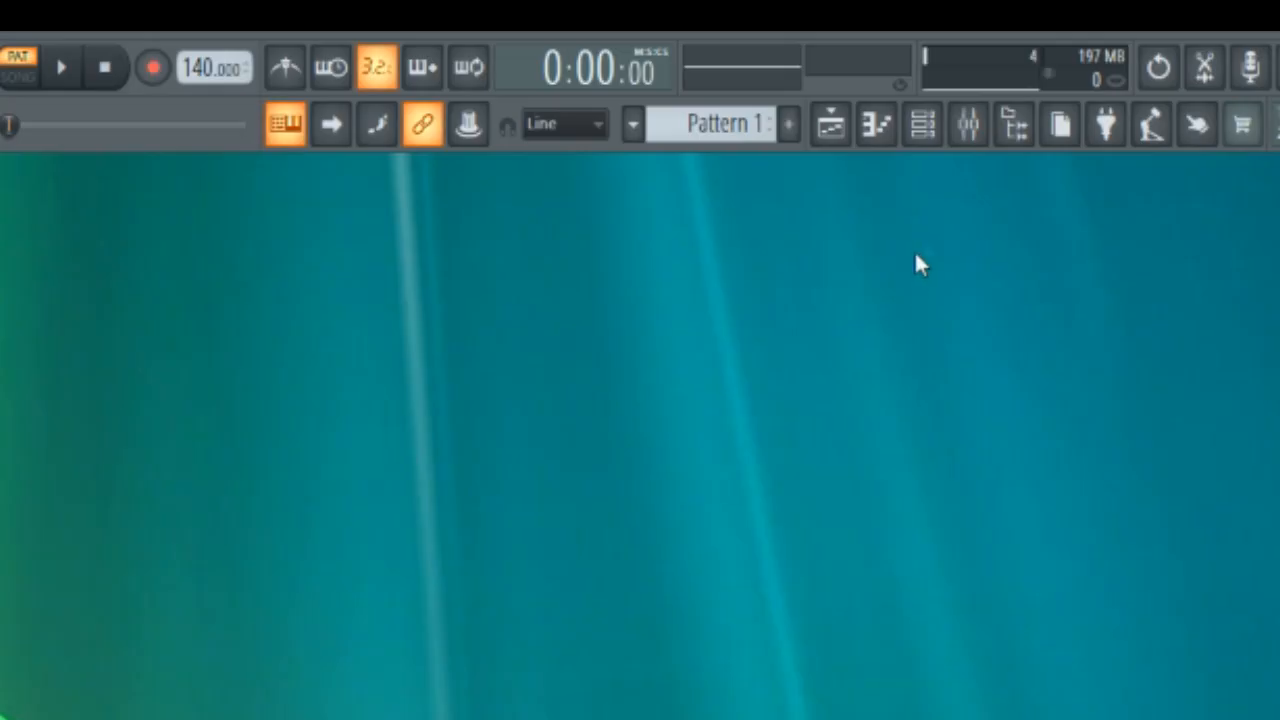
# - Load the Grv Kick 22 sample into the Sampler channel of the channel rack and play it once
pyautogui.click(690, 45)
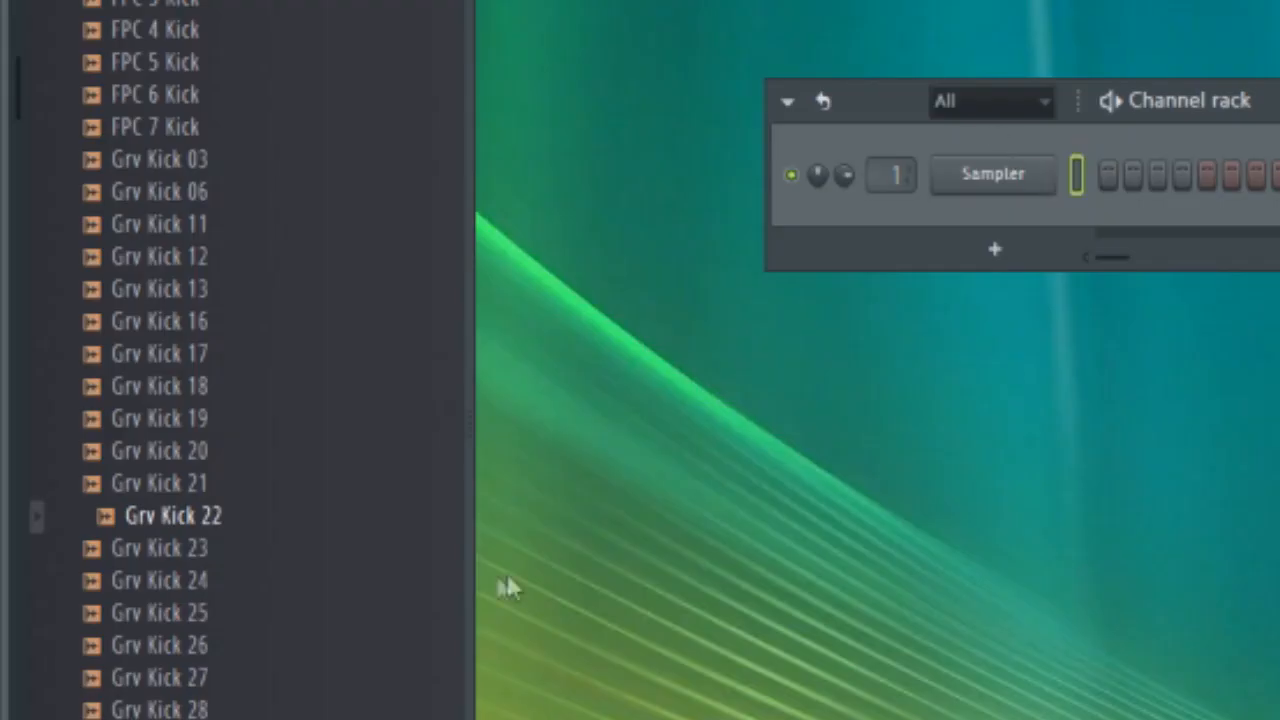
pyautogui.moveTo(265, 522); pyautogui.dragTo(1009, 199)
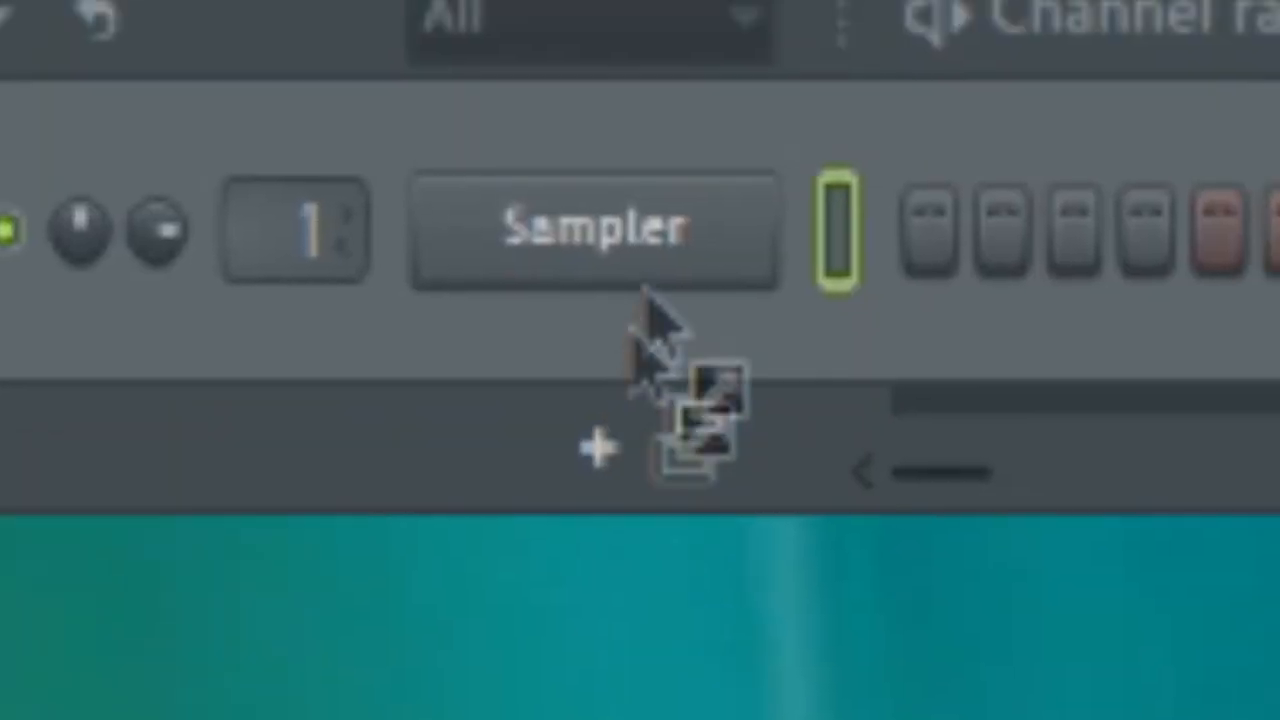
pyautogui.moveTo(645, 292); pyautogui.dragTo(718, 252)
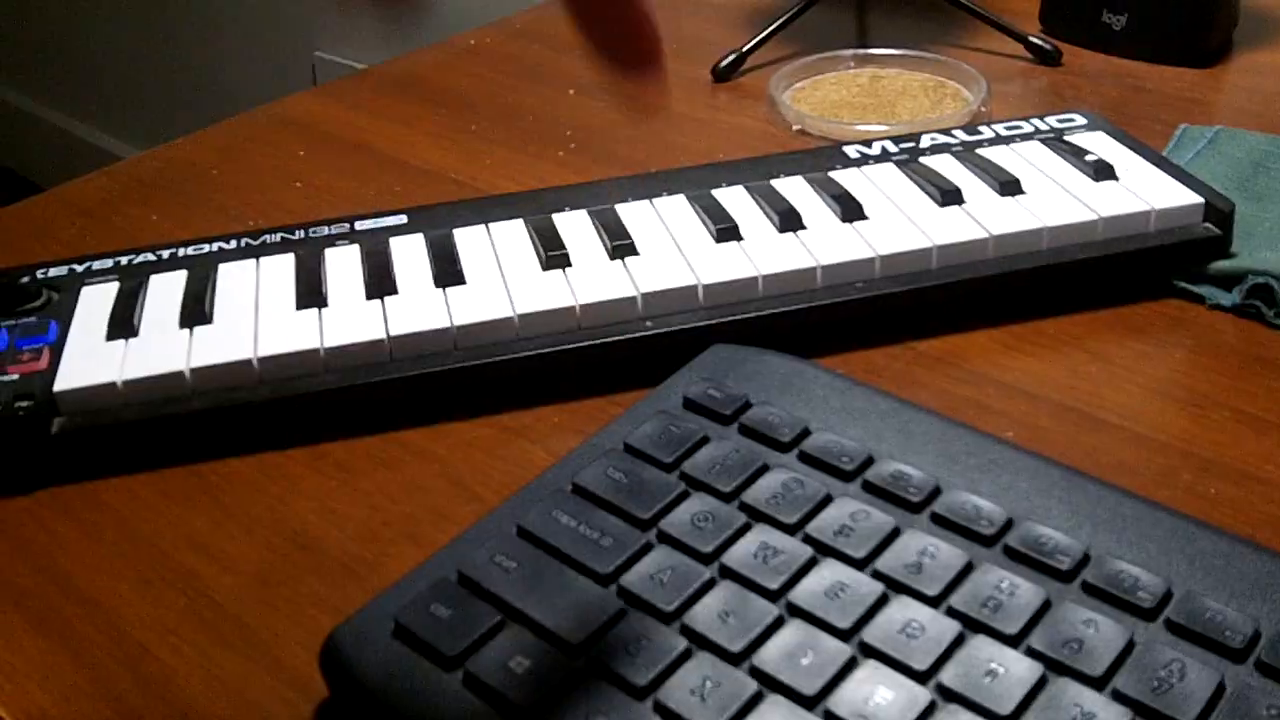
pyautogui.press('z')
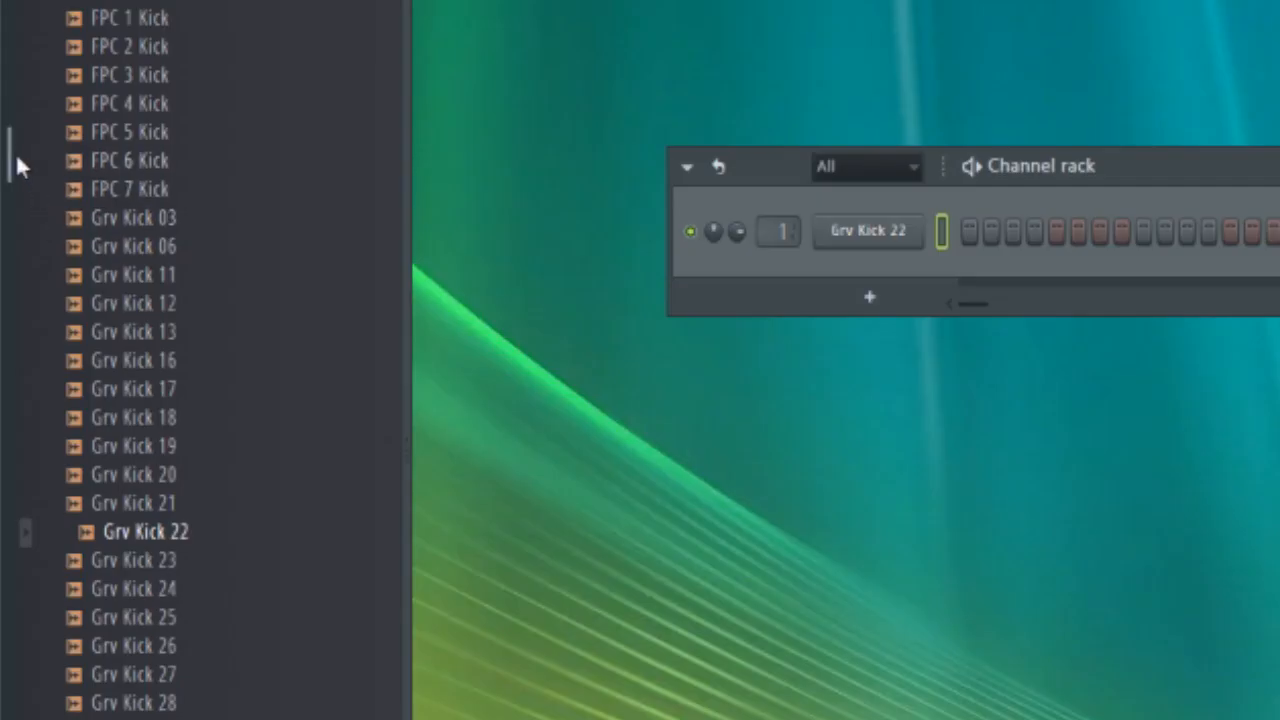
# - Collapse the Kicks folder and open the Snares folder in the Drums pack
pyautogui.scroll(3, 77, 325)
pyautogui.scroll(10, 150, 322)
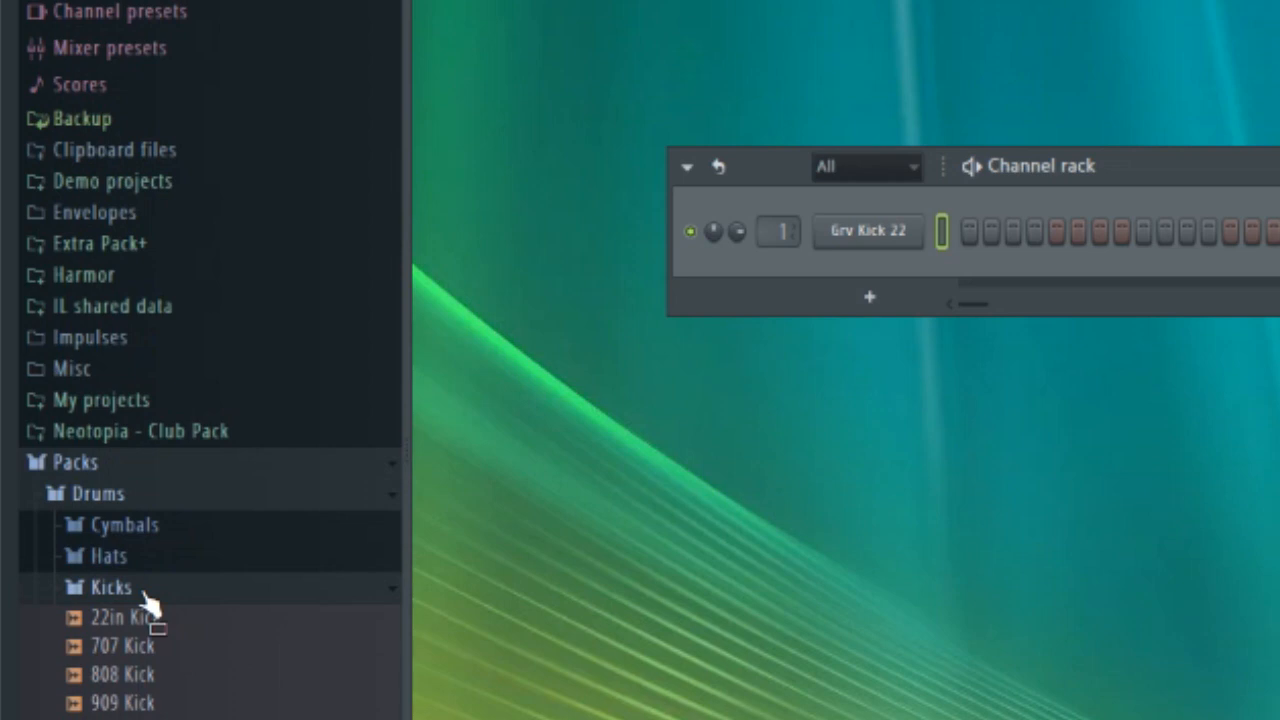
pyautogui.click(143, 590)
pyautogui.scroll(-2, 165, 570)
pyautogui.click(172, 548)
pyautogui.scroll(-15, 222, 312)
pyautogui.scroll(10, 230, 300)
pyautogui.scroll(-11, 240, 320)
pyautogui.scroll(-6, 239, 317)
# - Audition snare samples and add Industrial Snare 3 as a new channel below the kick
pyautogui.click(239, 317)
pyautogui.click(260, 66)
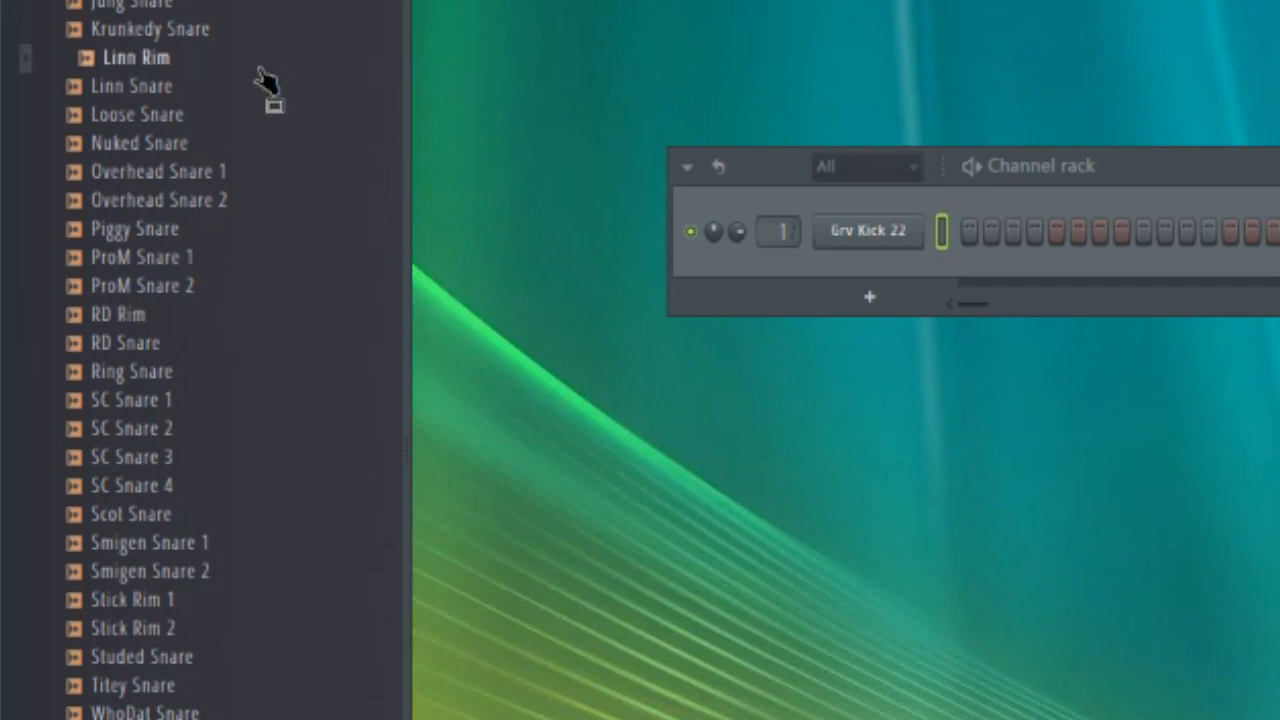
pyautogui.click(259, 35)
pyautogui.click(260, 0)
pyautogui.scroll(2, 265, 530)
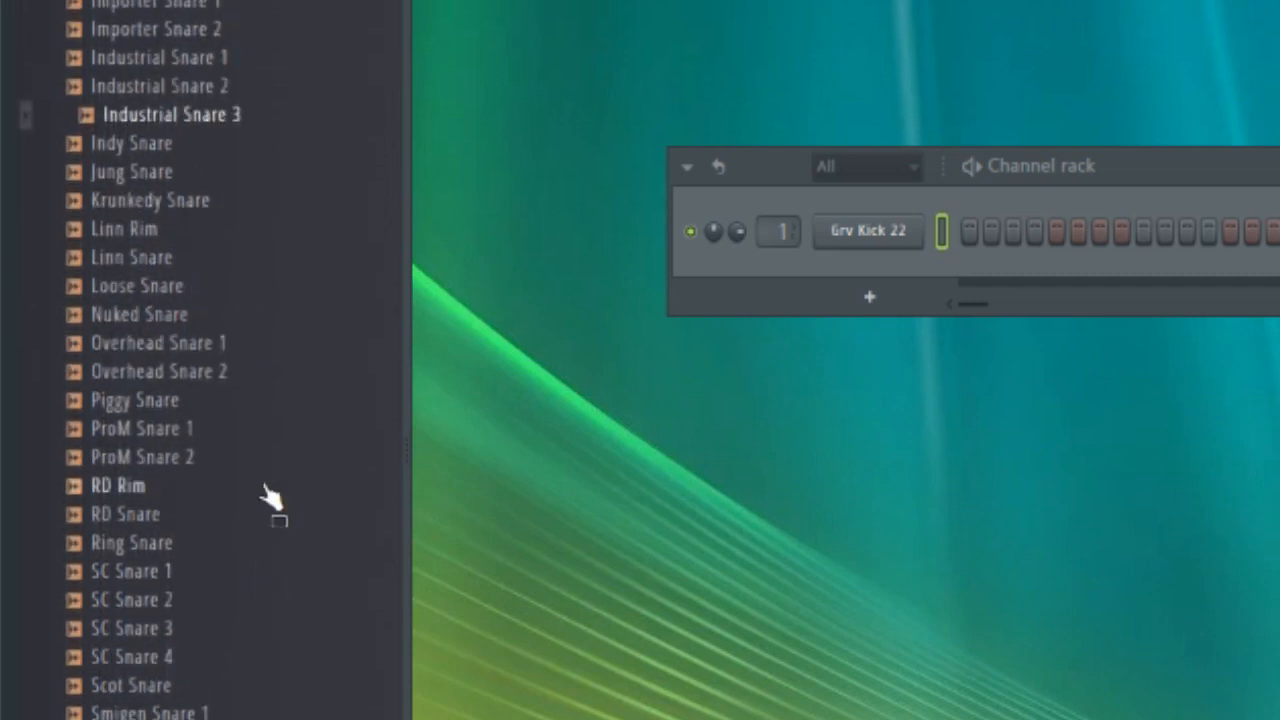
pyautogui.scroll(3, 265, 495)
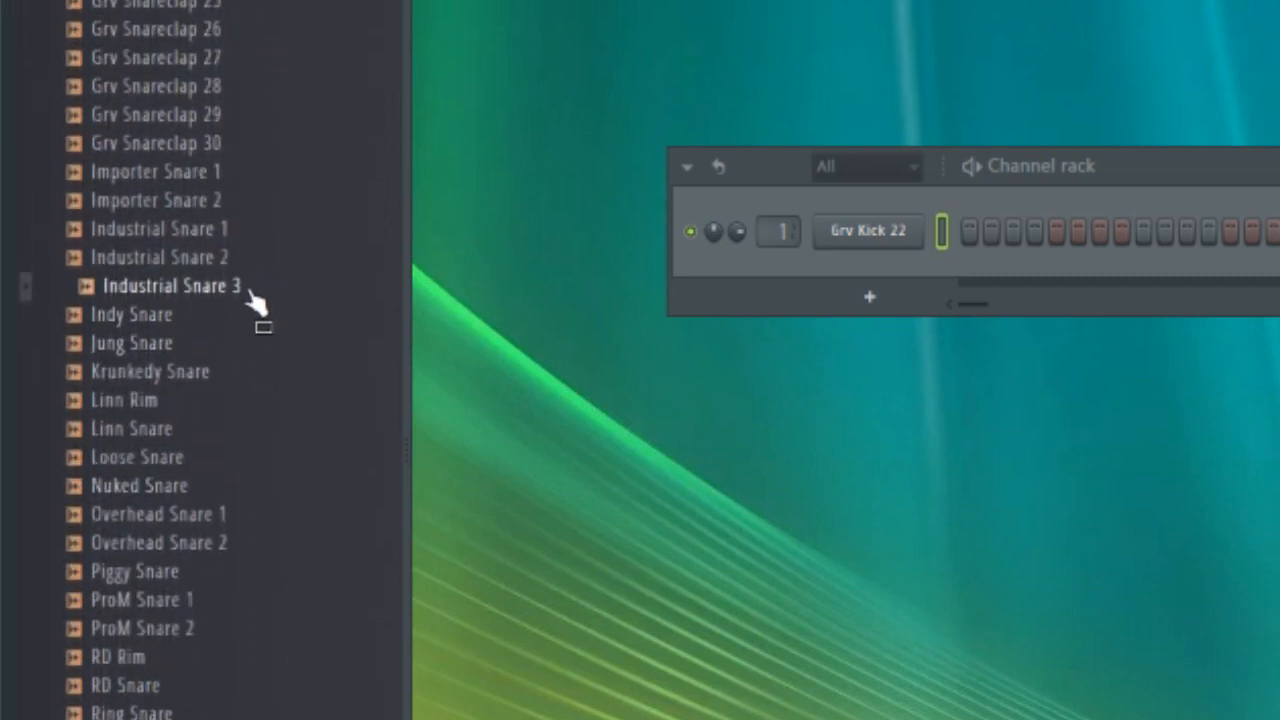
pyautogui.moveTo(252, 300); pyautogui.dragTo(863, 274)
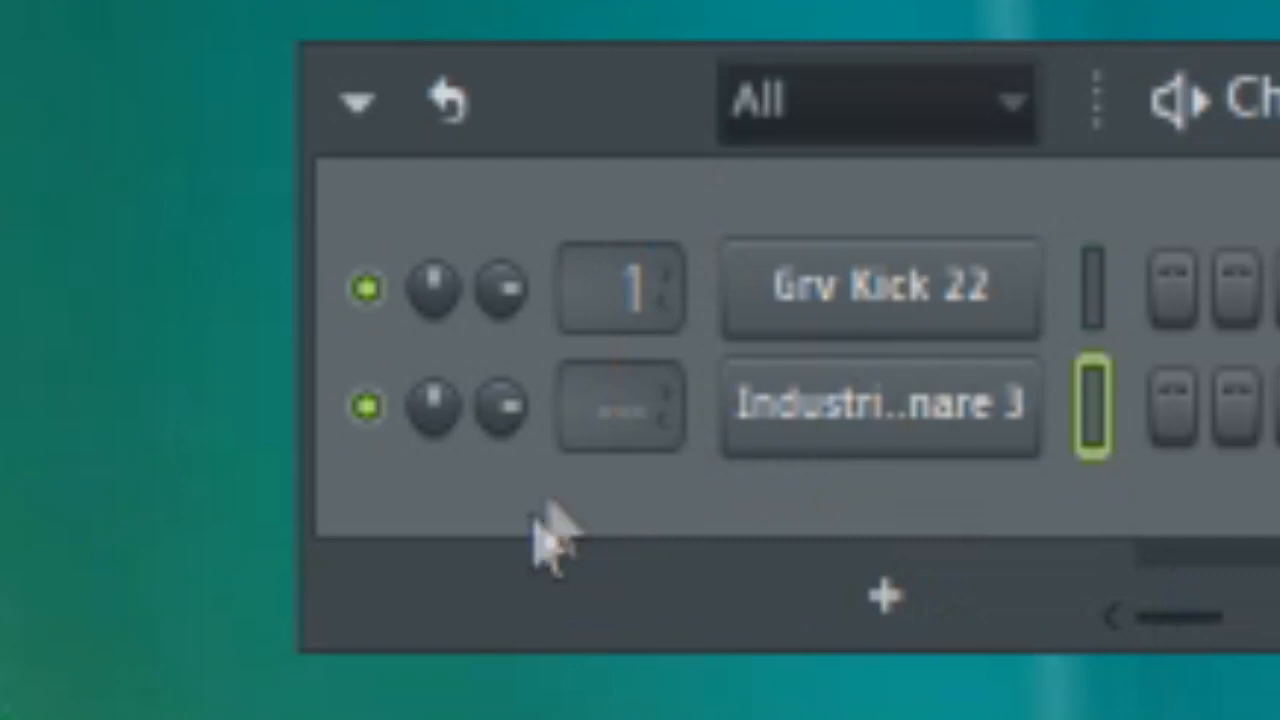
# - Open the Grv Kick 22 channel's settings and set the project tempo to 124 BPM
pyautogui.click(430, 279)
pyautogui.moveTo(797, 257); pyautogui.dragTo(896, 158)
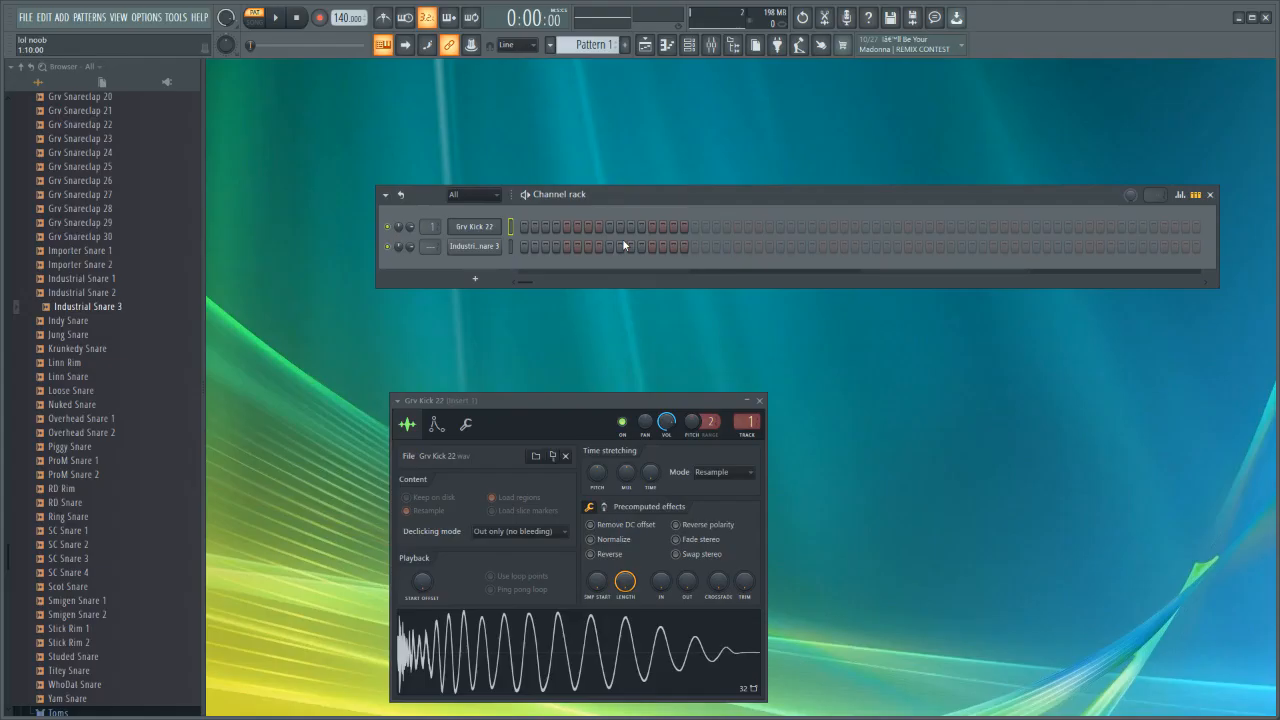
pyautogui.moveTo(344, 18); pyautogui.dragTo(344, 34)
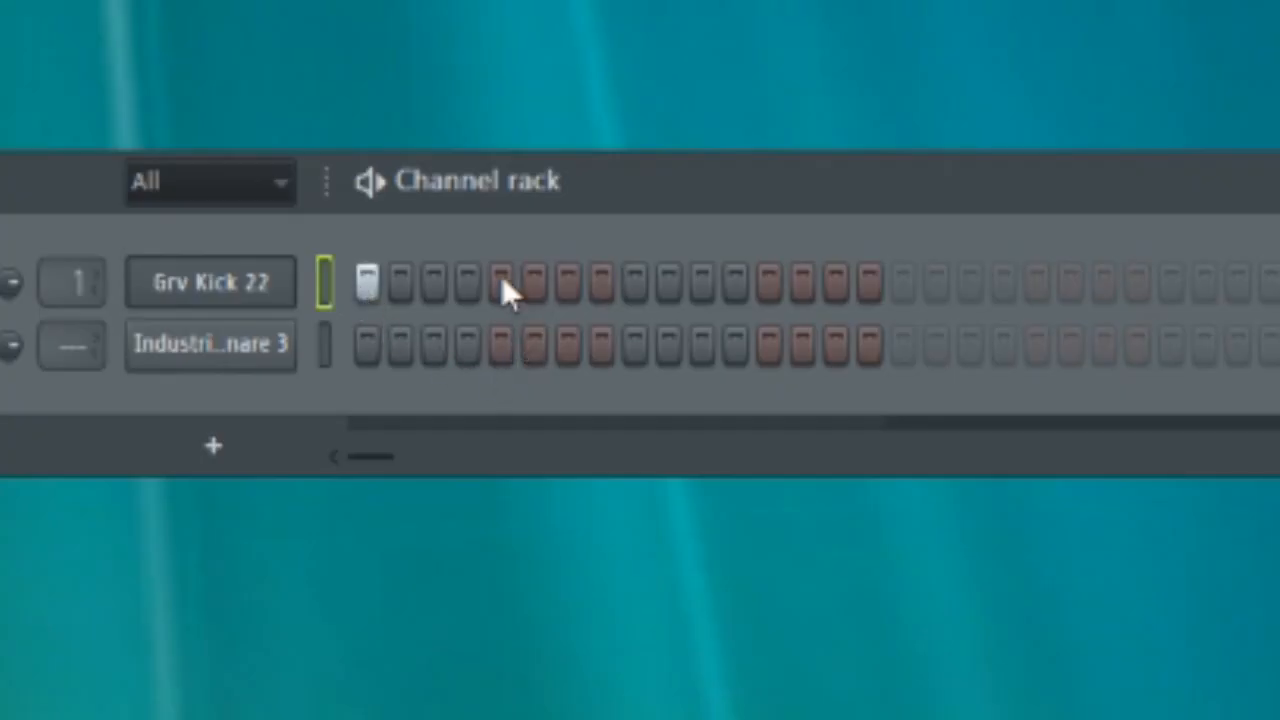
# - Program the Grv Kick 22 channel on steps 1, 5, 9, 12 and 15 and start pattern playback
pyautogui.click(502, 282)
pyautogui.click(836, 282)
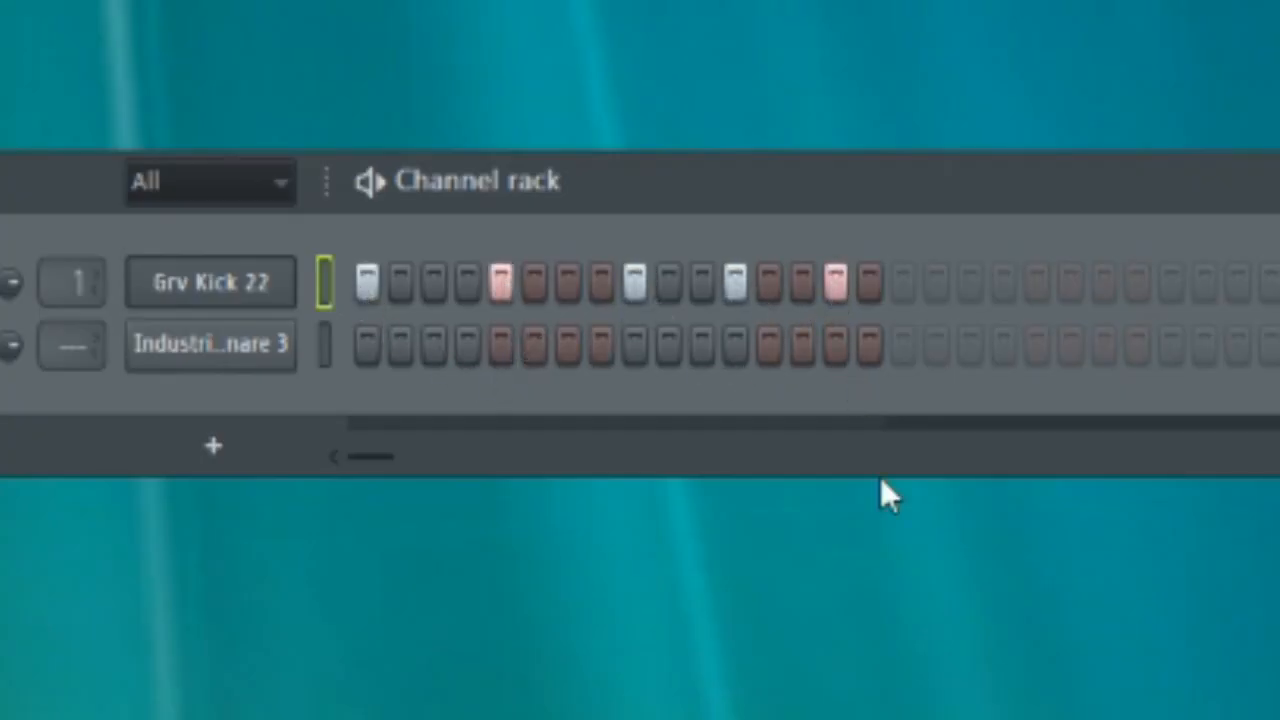
pyautogui.click(170, 40)
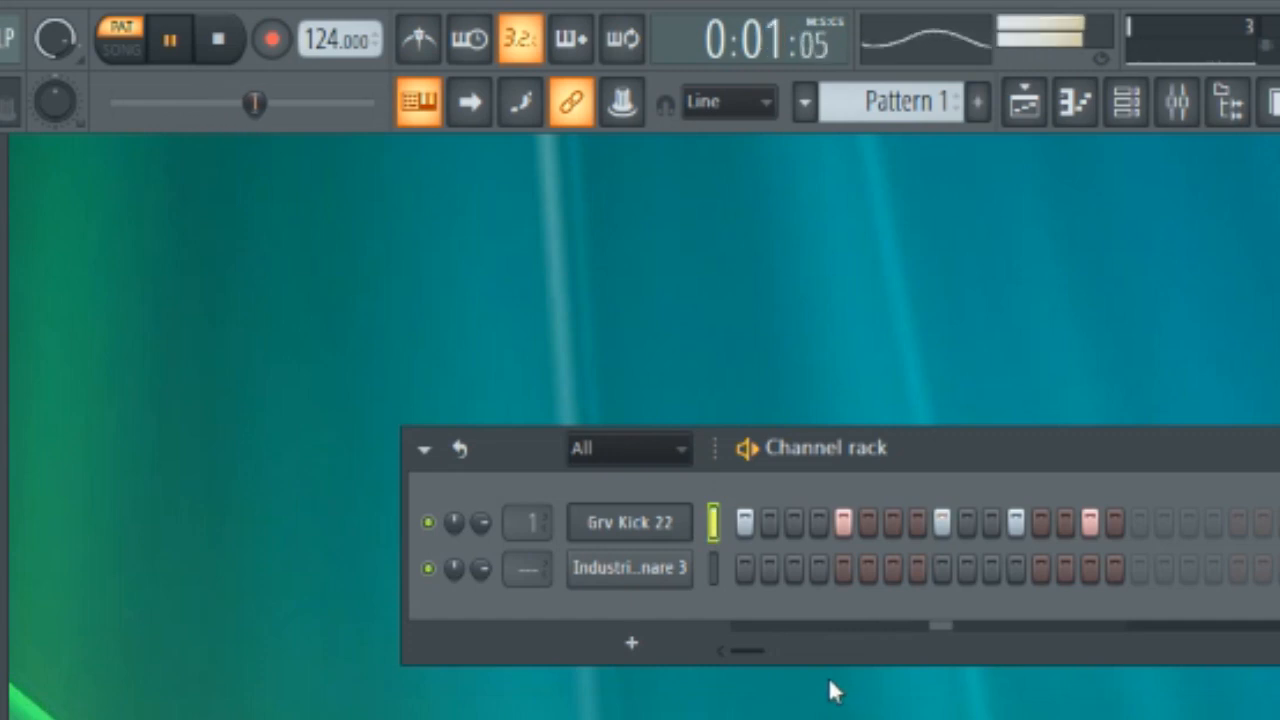
# - Program Industrial Snare 3 on steps 3, 4, 8, 9, 12, 13 and 16 during playback, and stop the pattern
pyautogui.click(794, 568)
pyautogui.click(819, 568)
pyautogui.click(917, 568)
pyautogui.click(942, 568)
pyautogui.click(1016, 568)
pyautogui.click(1040, 568)
pyautogui.click(1115, 568)
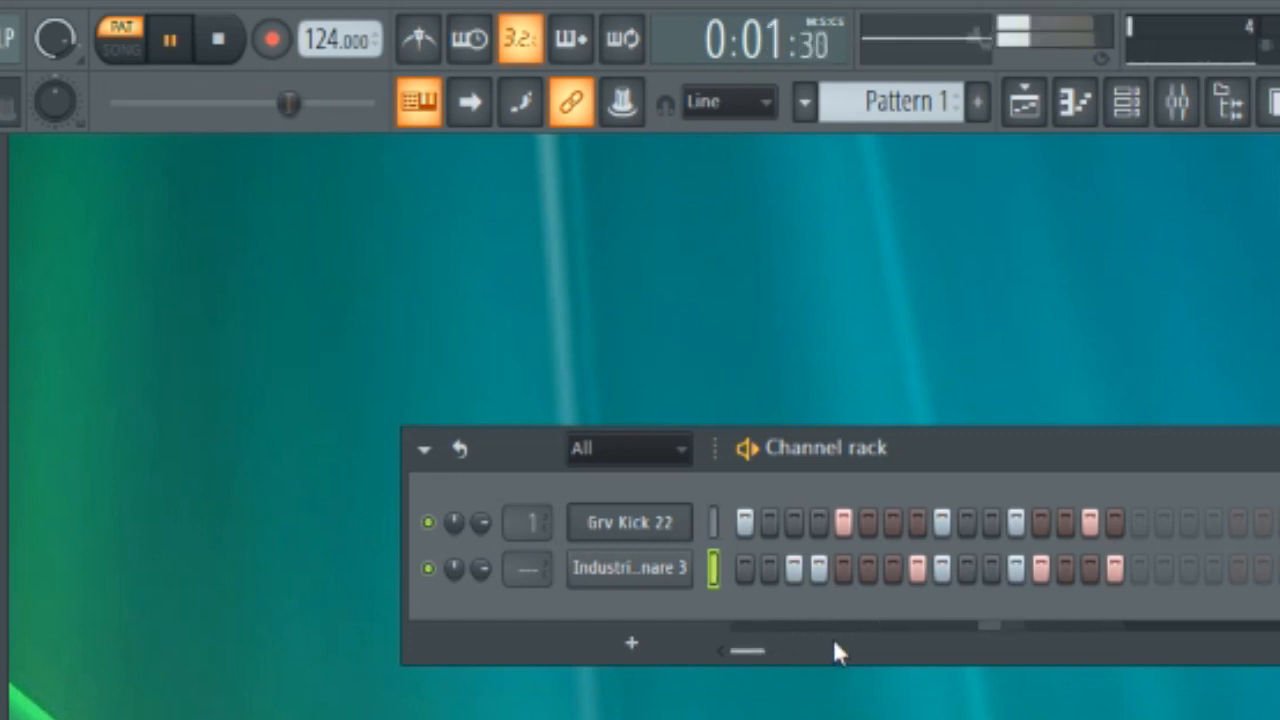
pyautogui.press('space')
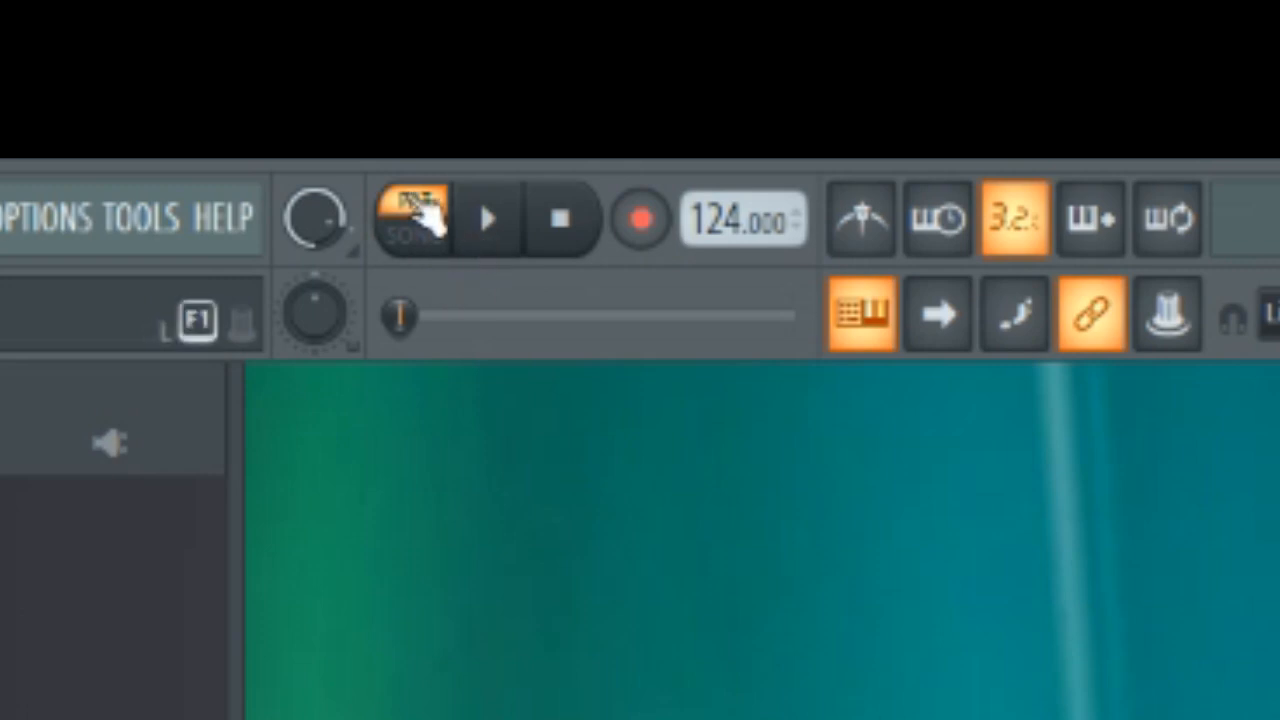
# - Add a second pattern and name it with a person's first name
pyautogui.click(486, 228)
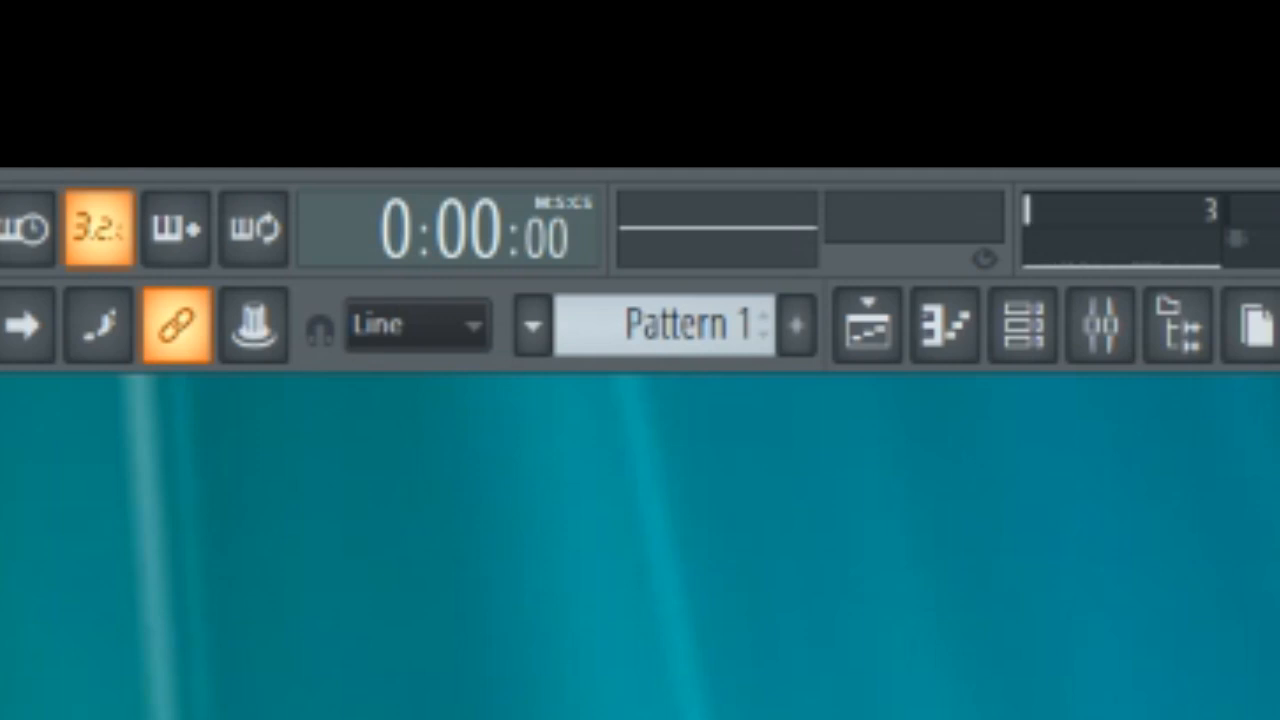
pyautogui.click(798, 325)
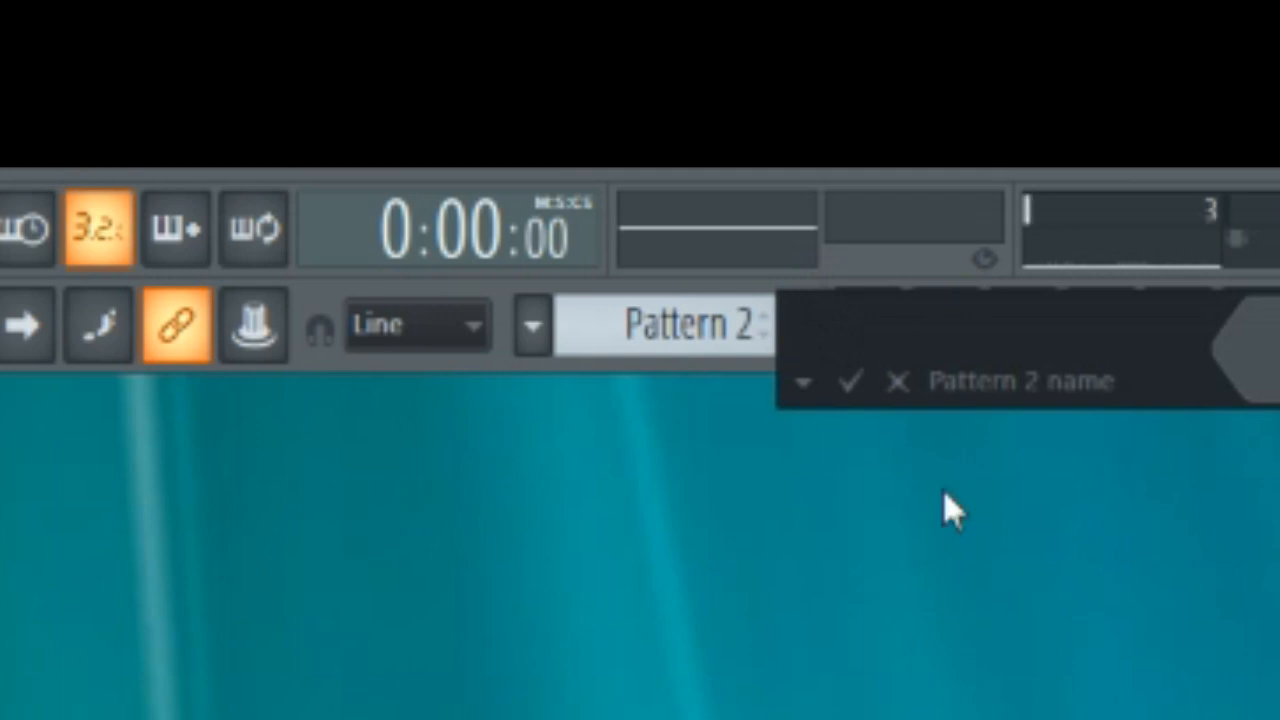
pyautogui.write('arthur')
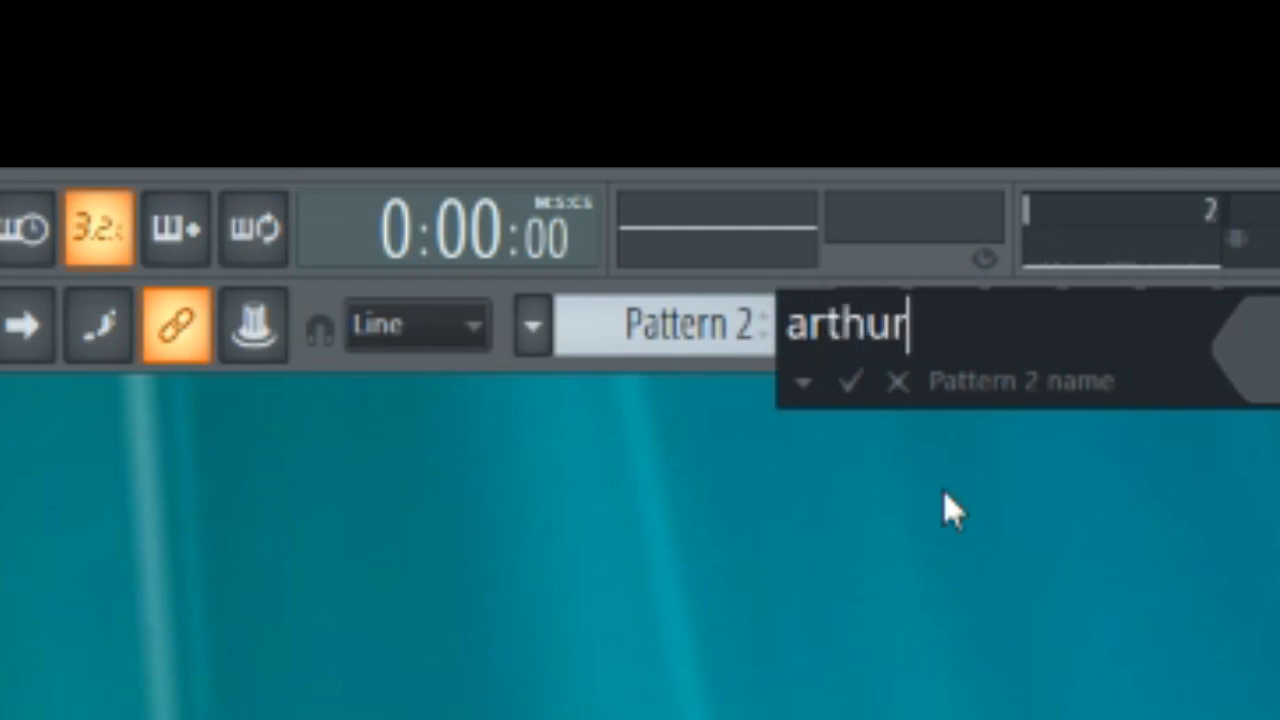
pyautogui.press('Return')
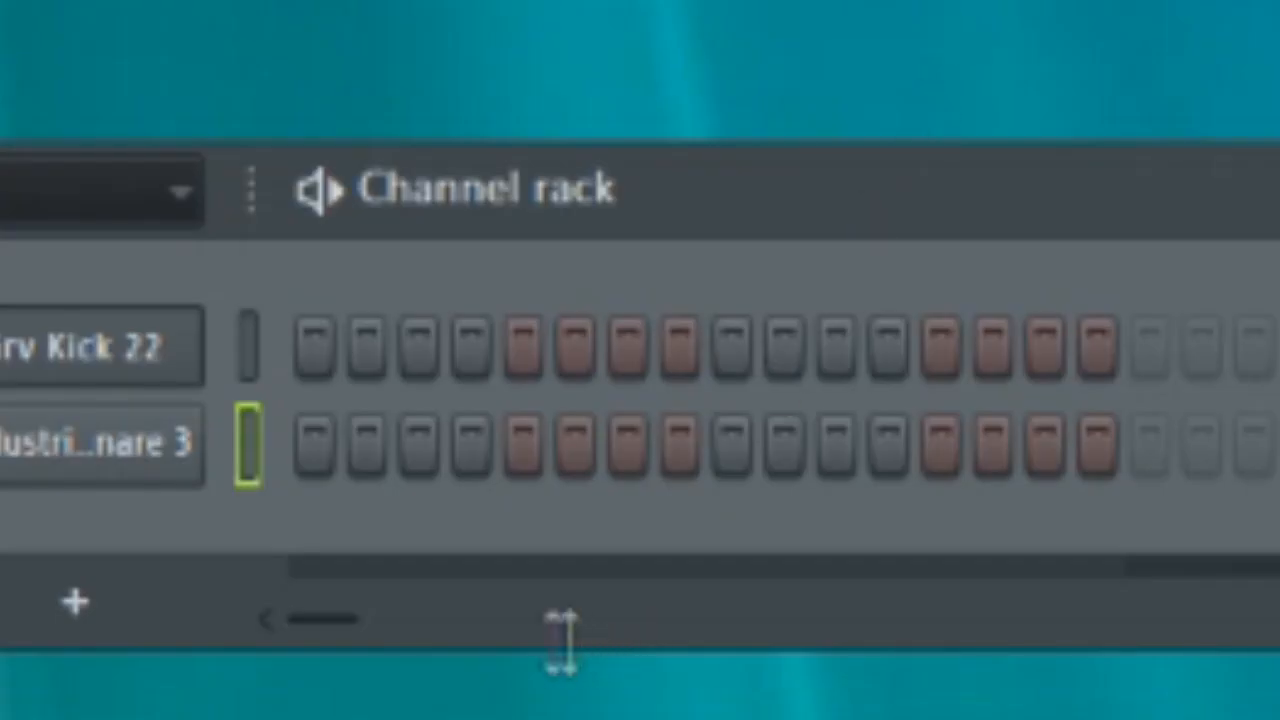
# - Fill all 16 steps of the Industrial Snare 3 channel in the second pattern and play it back briefly
pyautogui.moveTo(315, 443); pyautogui.dragTo(1097, 443)
pyautogui.press('space')
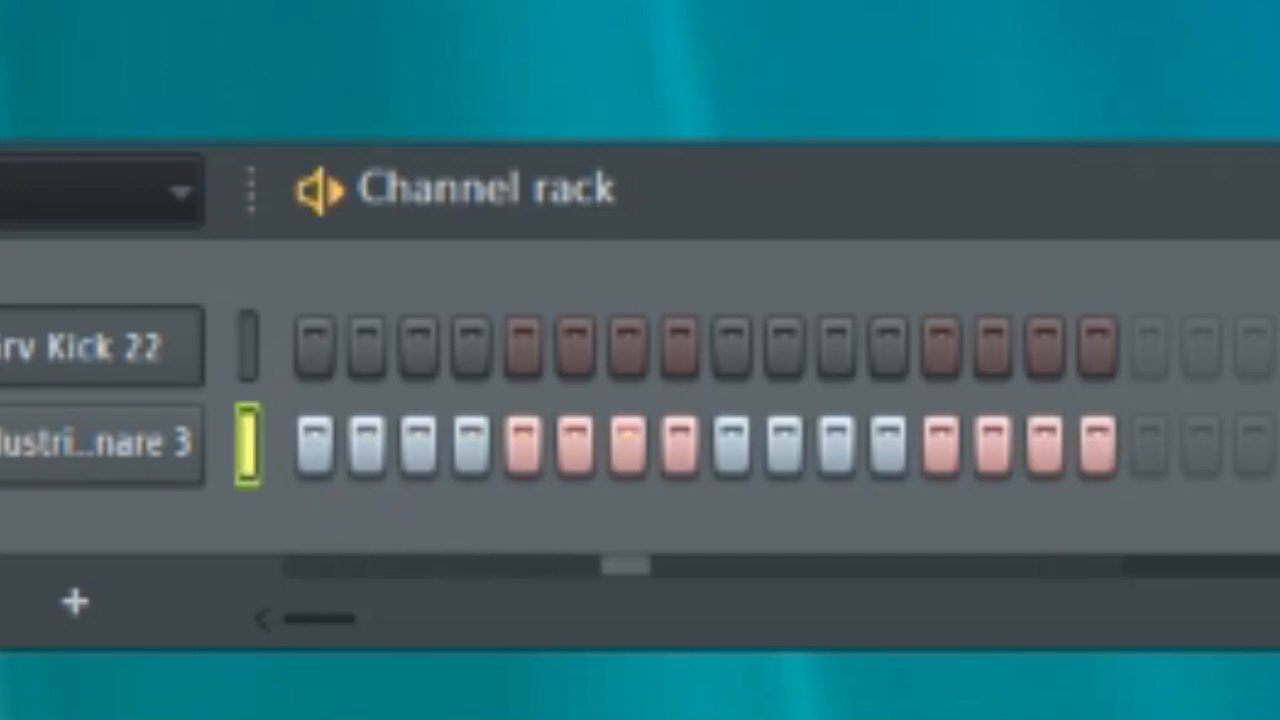
pyautogui.press('space')
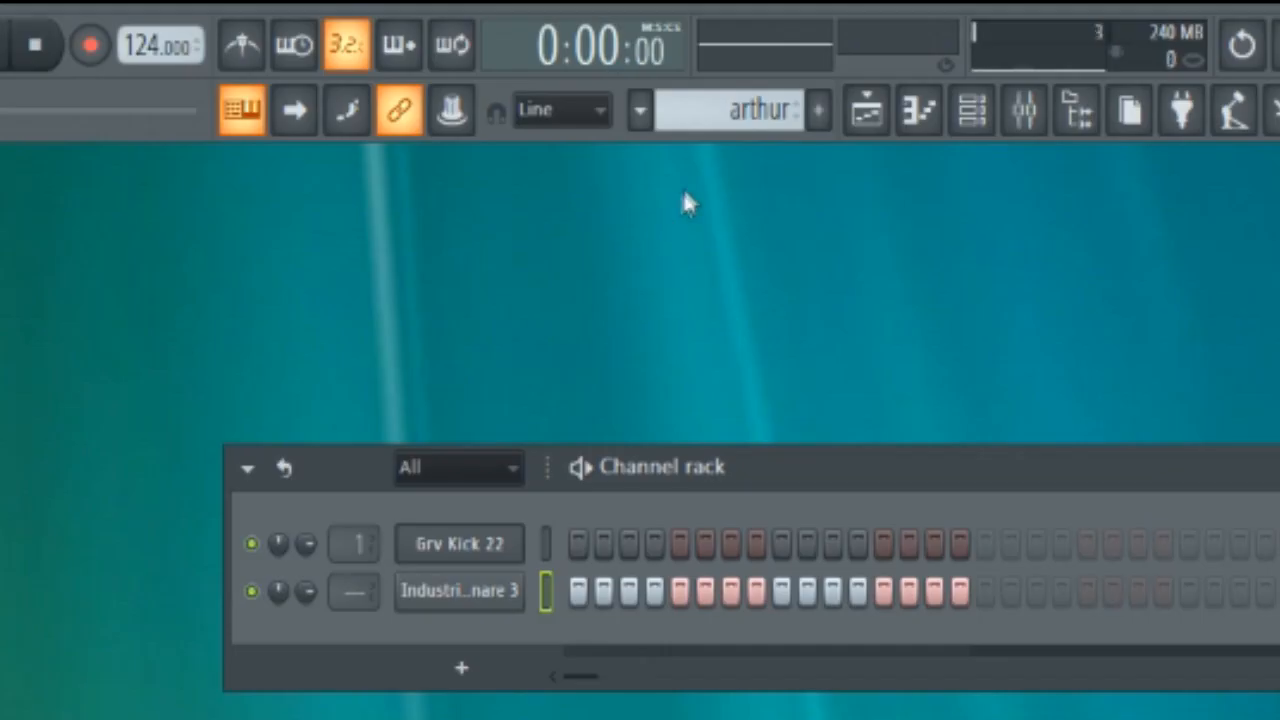
pyautogui.scroll(1, 717, 112)
pyautogui.scroll(-1, 717, 118)
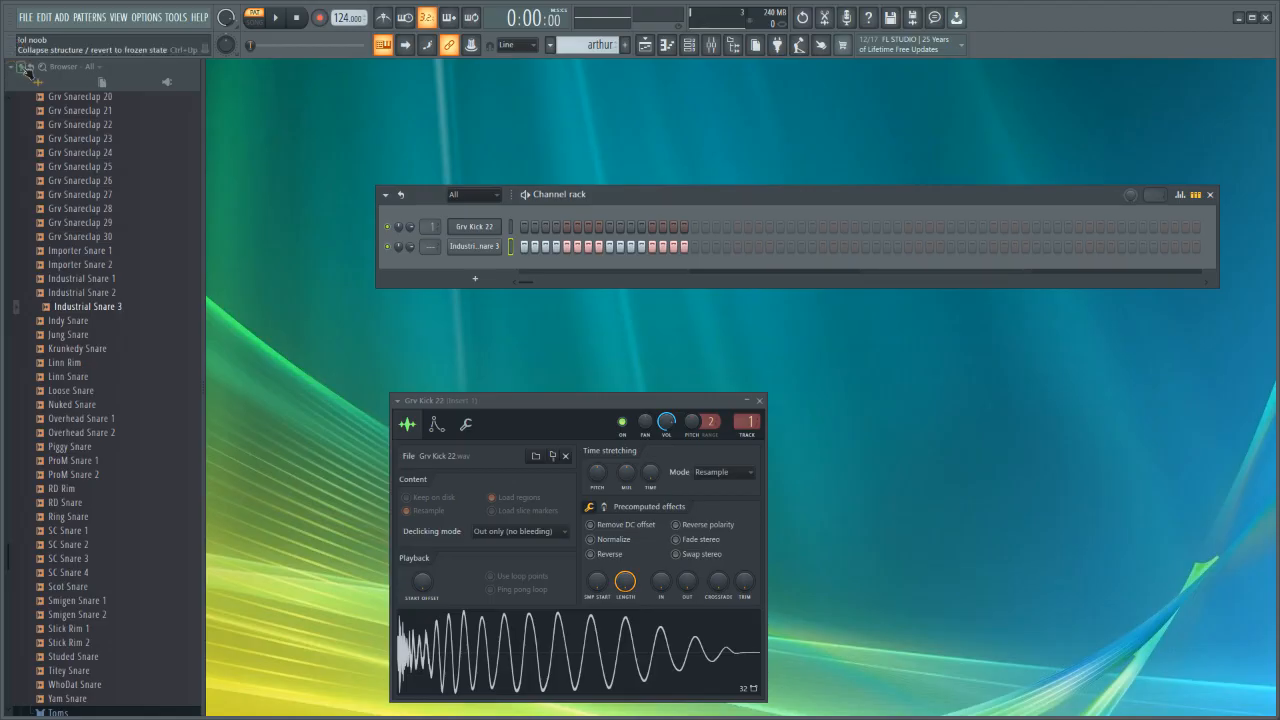
# - Collapse the browser's folder structure and add a third pattern with its default name
pyautogui.click(21, 67)
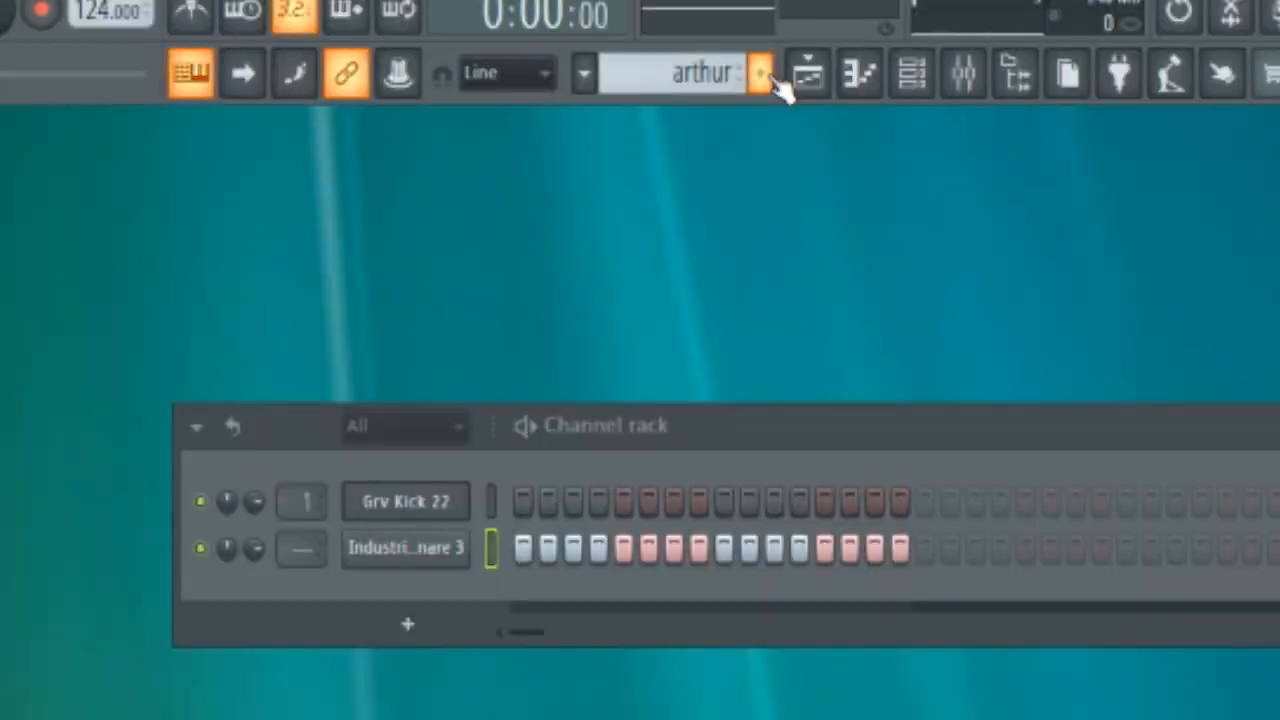
pyautogui.click(627, 45)
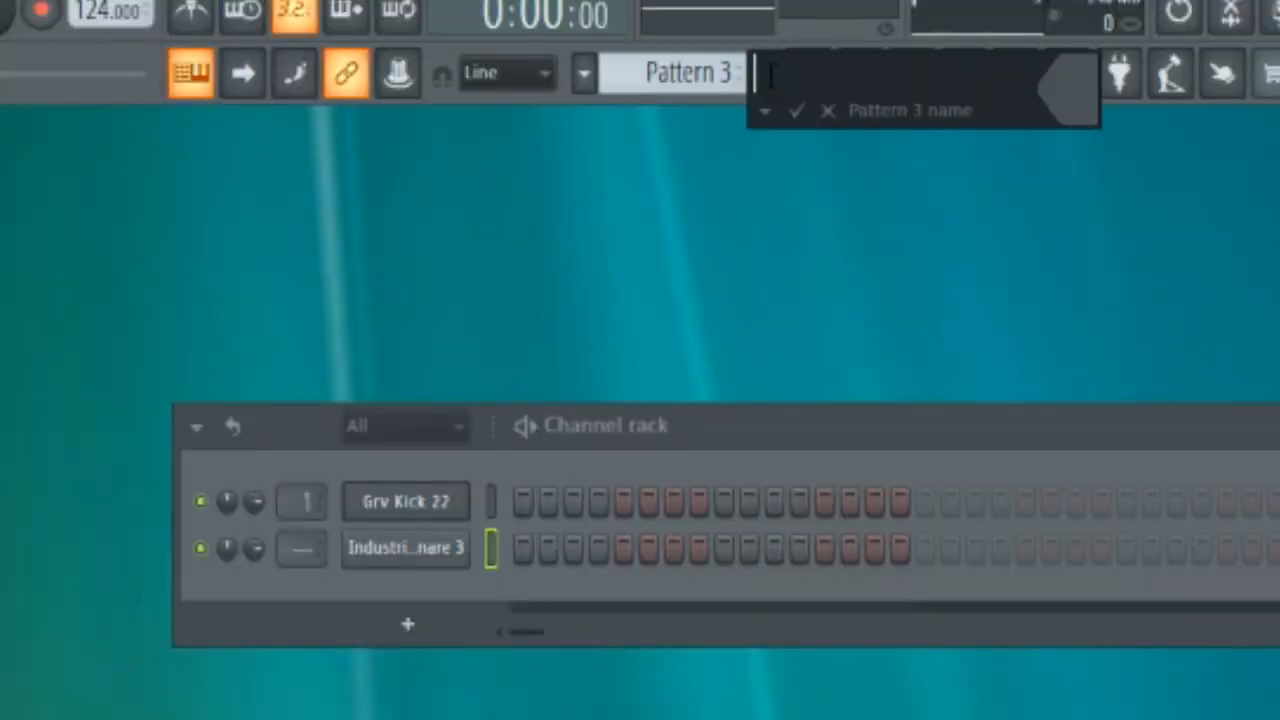
pyautogui.press('Return')
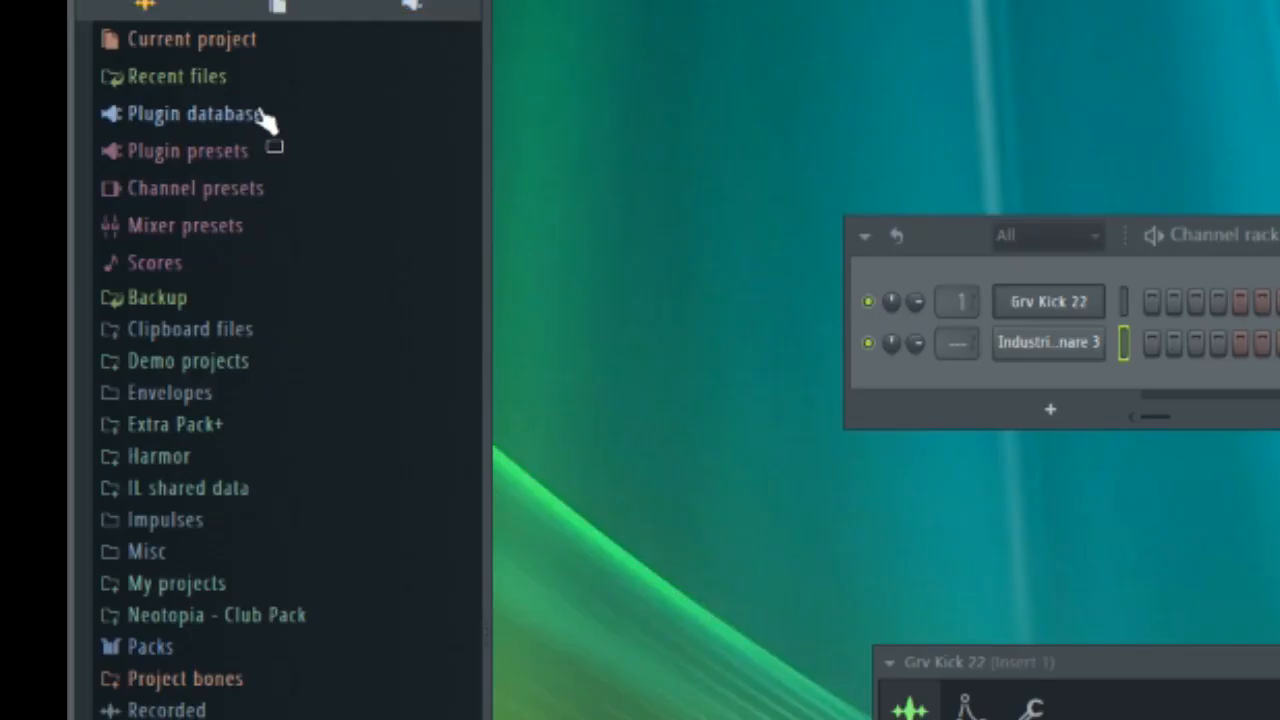
# - Add the Sytrus synth from the plugin database's Synth classic generators as a new channel below Industrial Snare 3
pyautogui.click(263, 117)
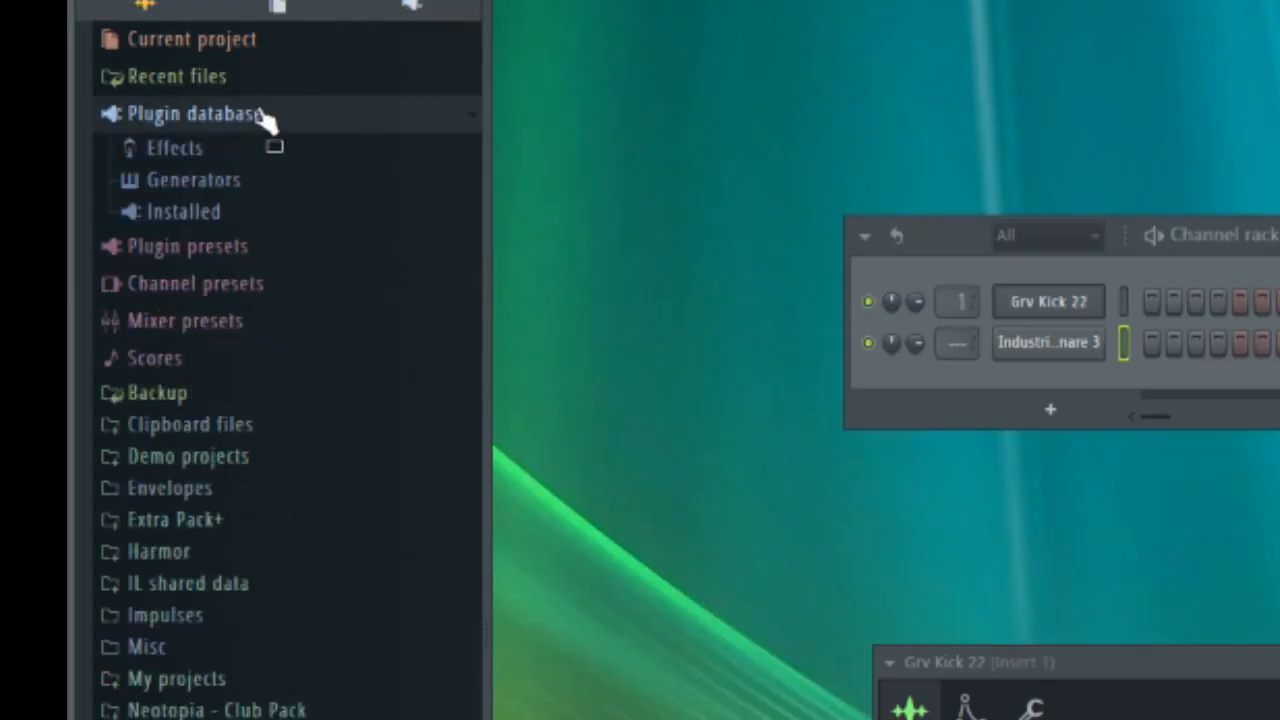
pyautogui.click(285, 183)
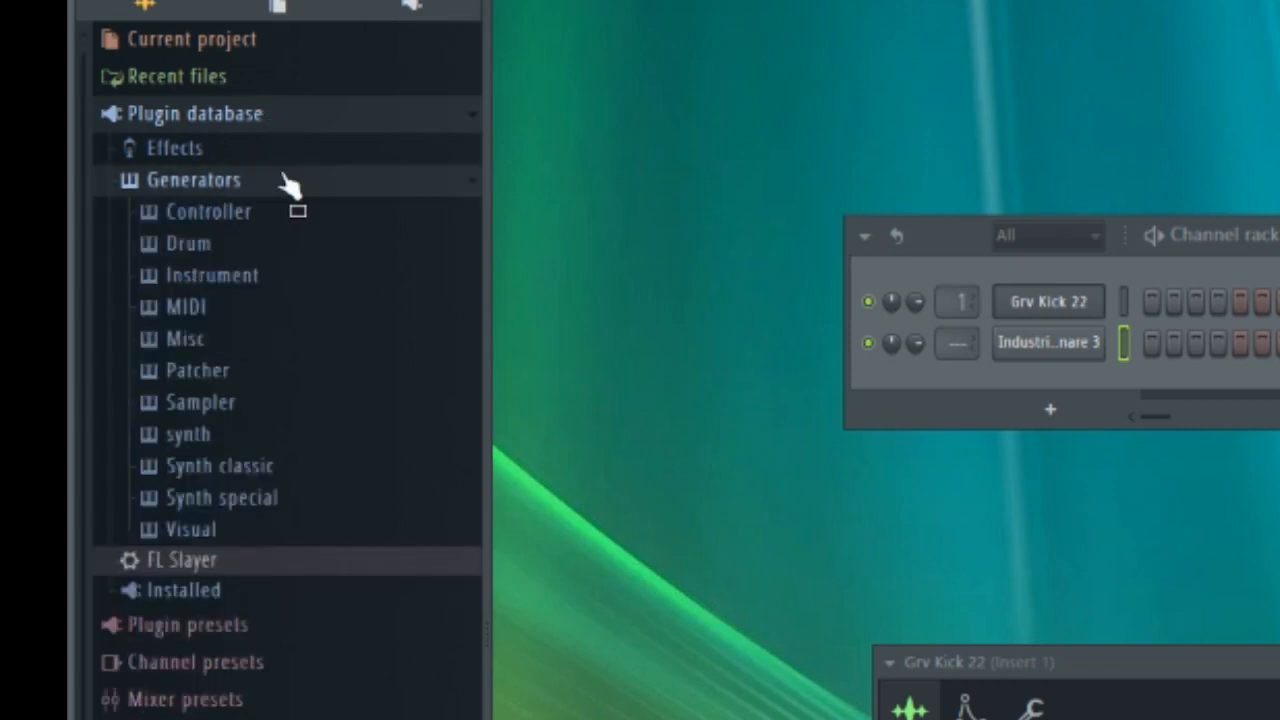
pyautogui.click(310, 475)
pyautogui.scroll(-5, 310, 483)
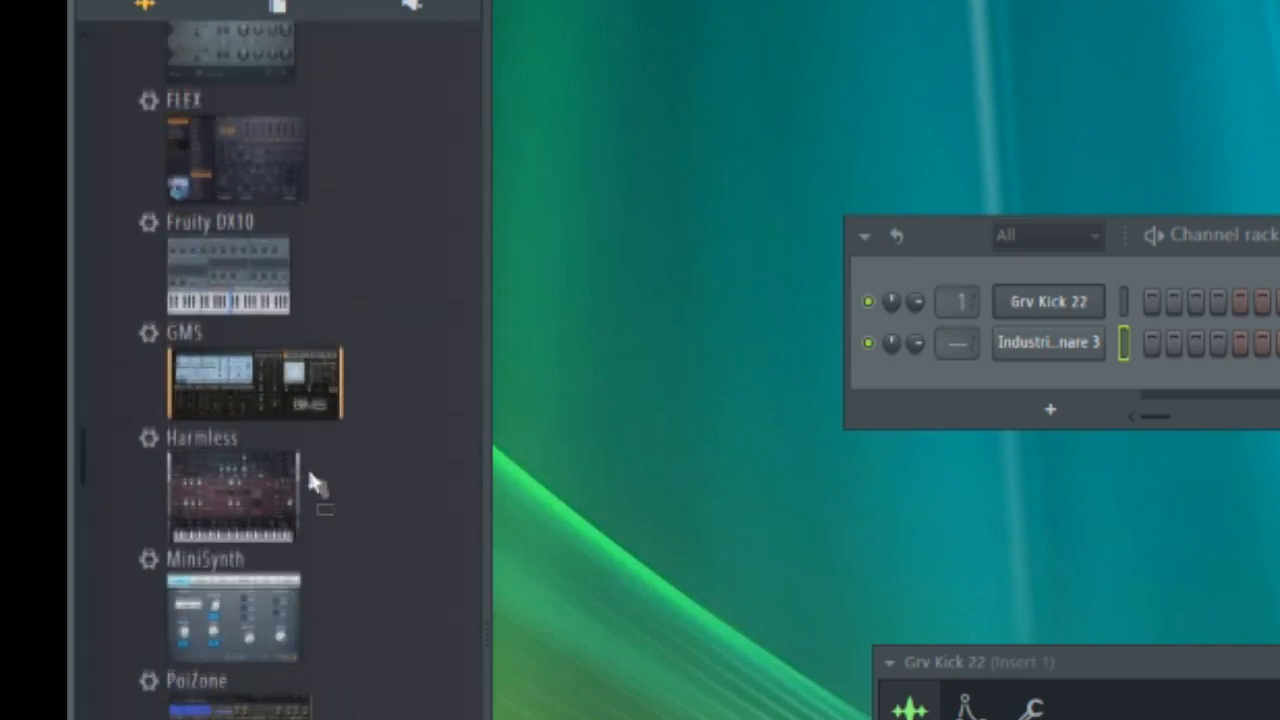
pyautogui.scroll(-5, 306, 470)
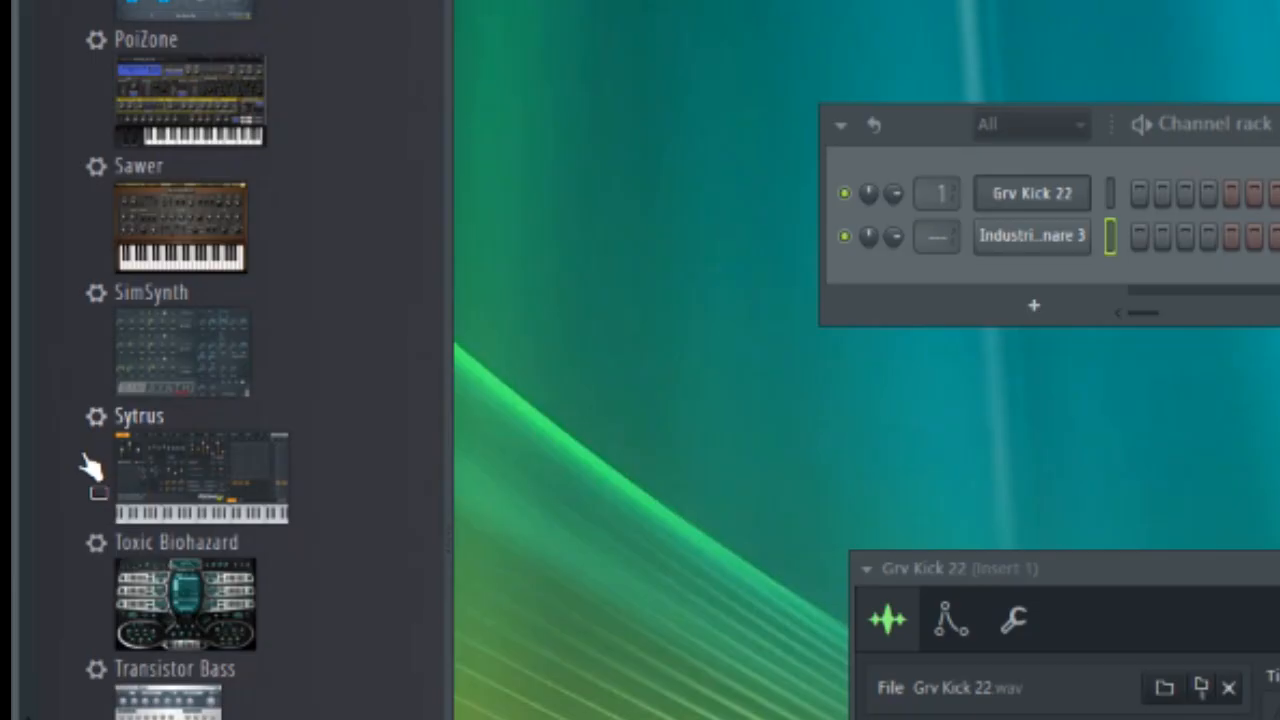
pyautogui.moveTo(38, 355); pyautogui.dragTo(478, 264)
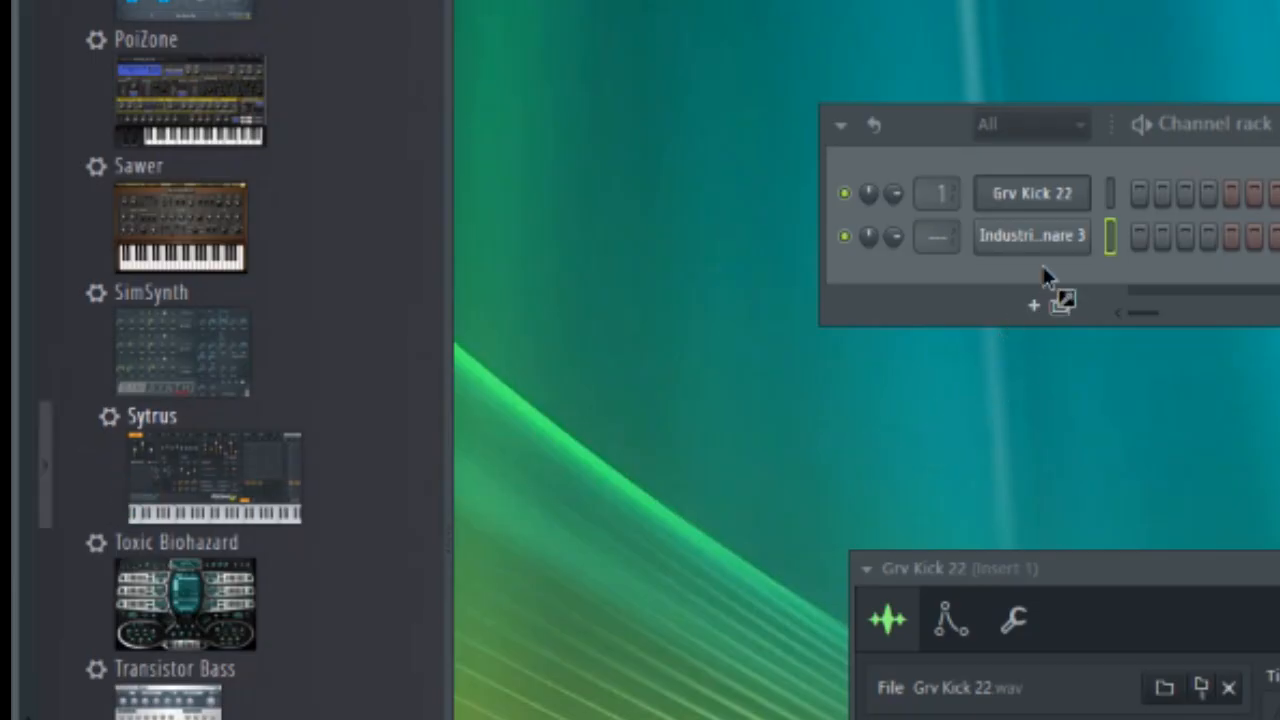
pyautogui.moveTo(1042, 268); pyautogui.dragTo(1042, 268)
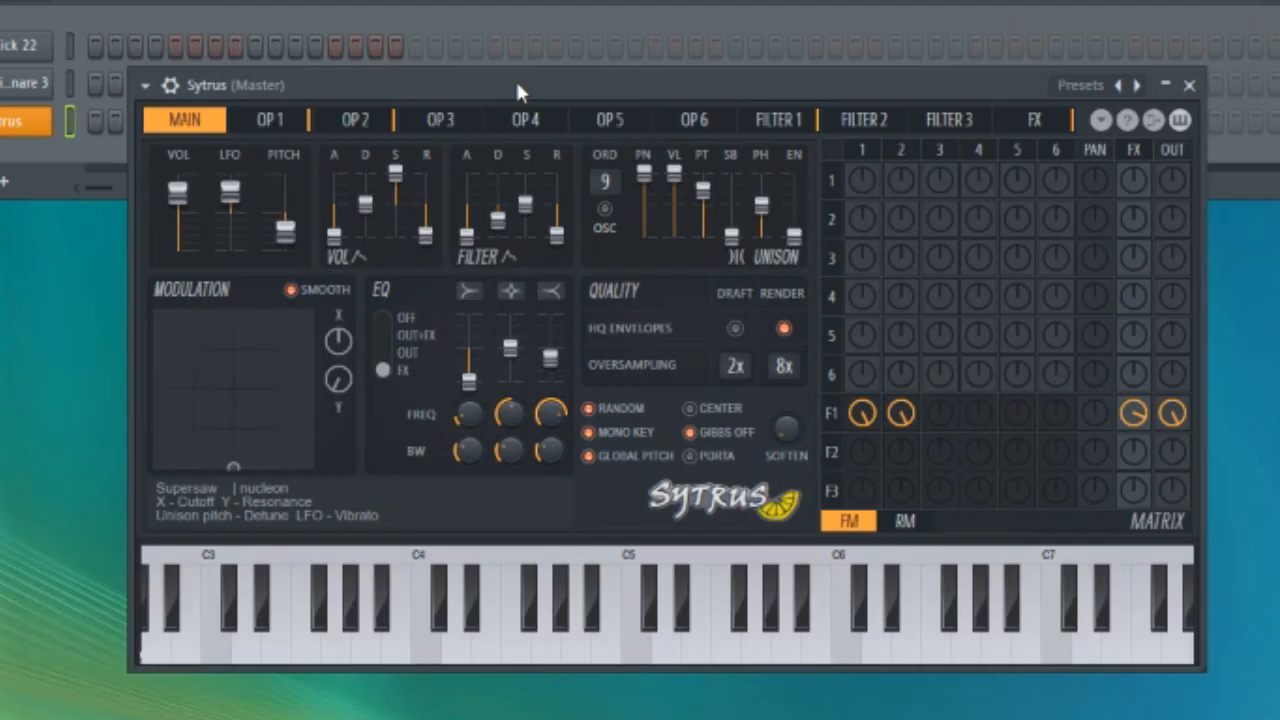
# - Look through Sytrus's operator pages, adjust the matrix knobs at row 1 column 5 and row 3 column 3, and return to the main page
pyautogui.click(270, 120)
pyautogui.click(355, 120)
pyautogui.click(610, 120)
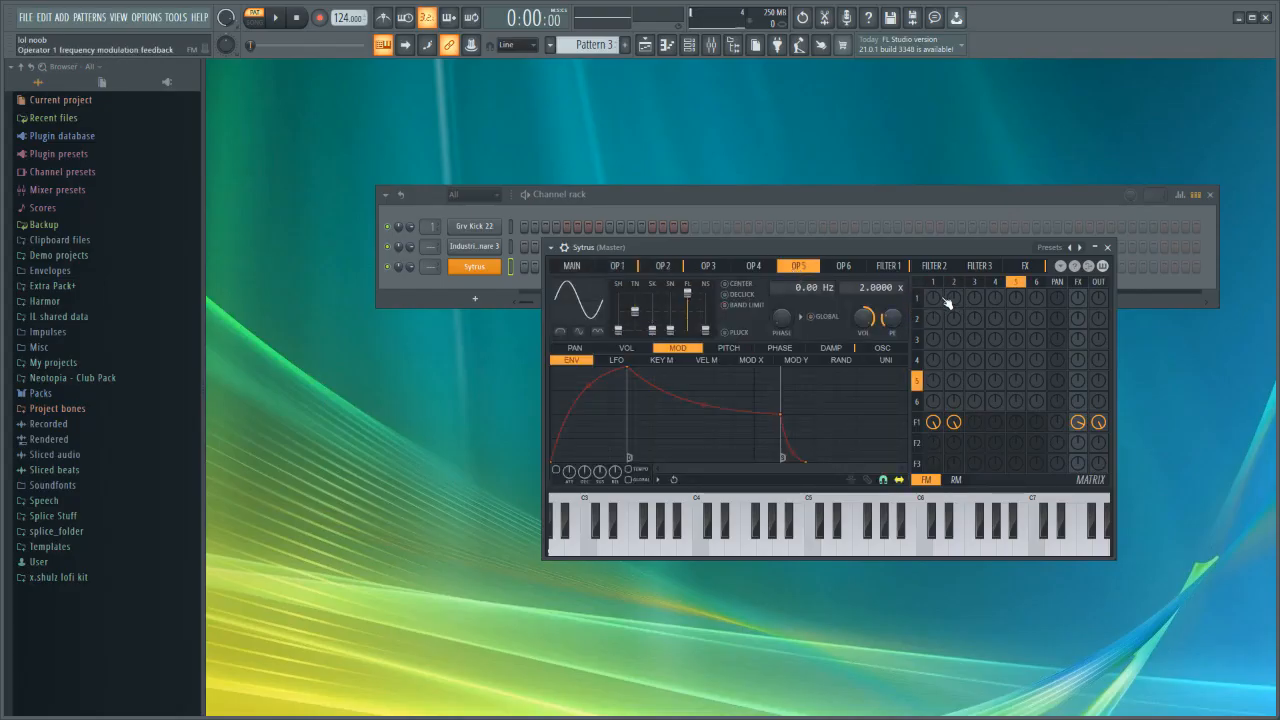
pyautogui.moveTo(1016, 298); pyautogui.dragTo(1016, 289)
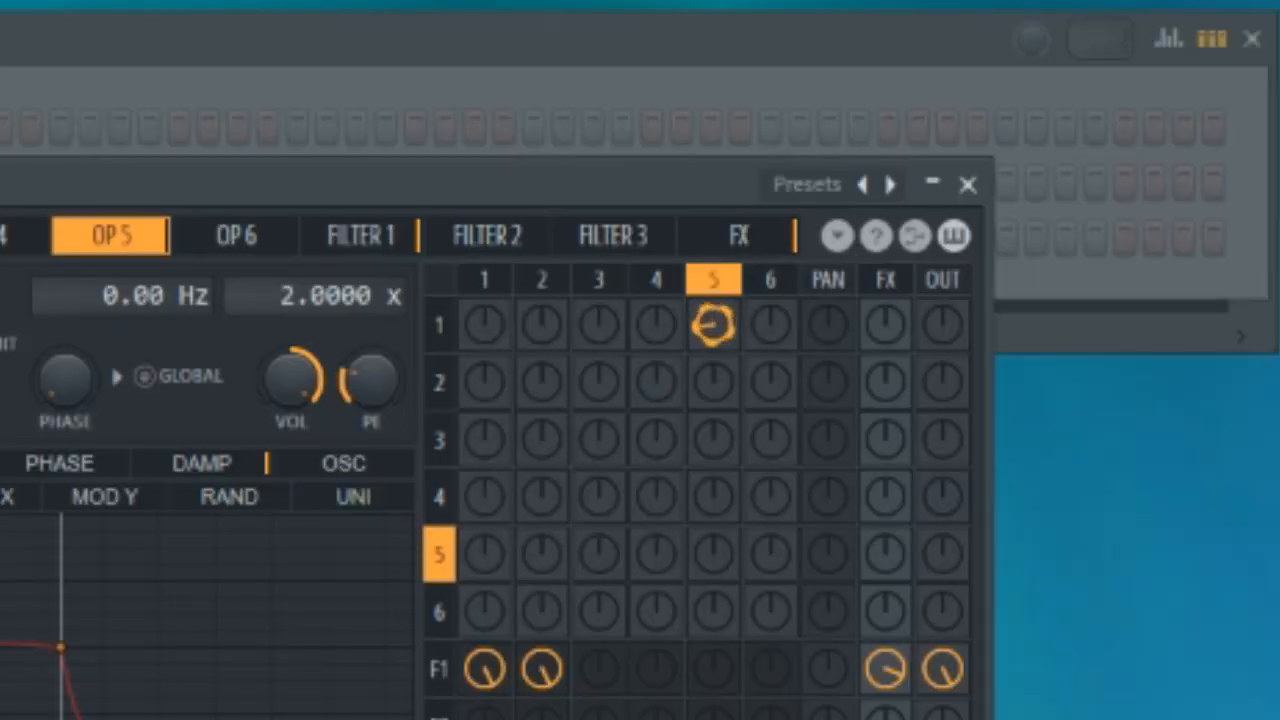
pyautogui.moveTo(598, 440); pyautogui.dragTo(598, 428)
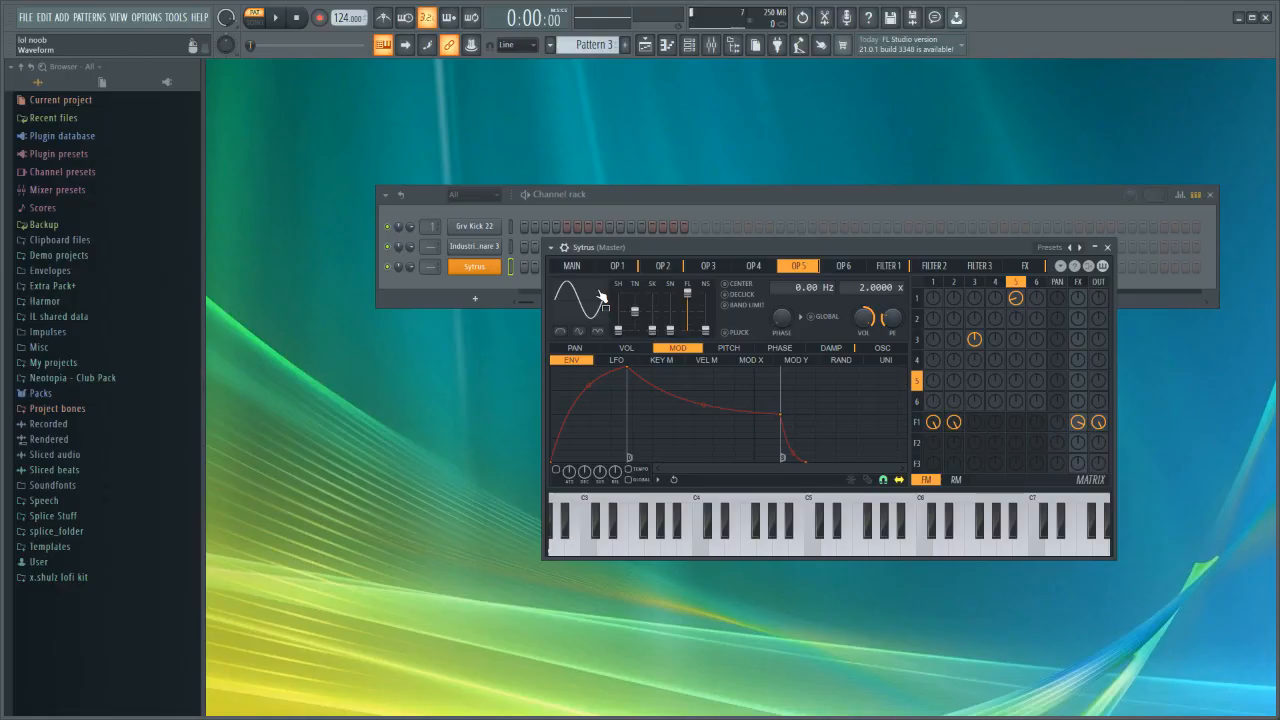
pyautogui.click(572, 265)
pyautogui.moveTo(669, 250); pyautogui.dragTo(638, 222)
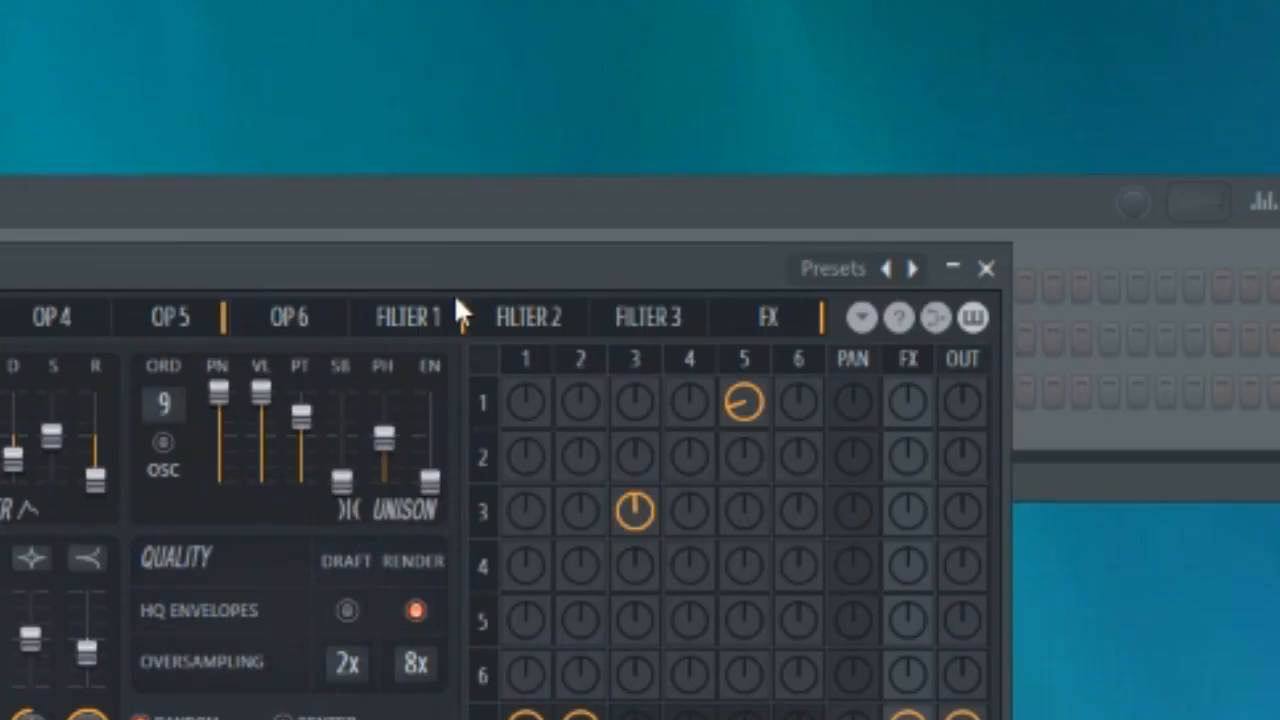
# - Load the Above clouds pad preset in Sytrus and play a few test notes
pyautogui.rightClick(912, 268)
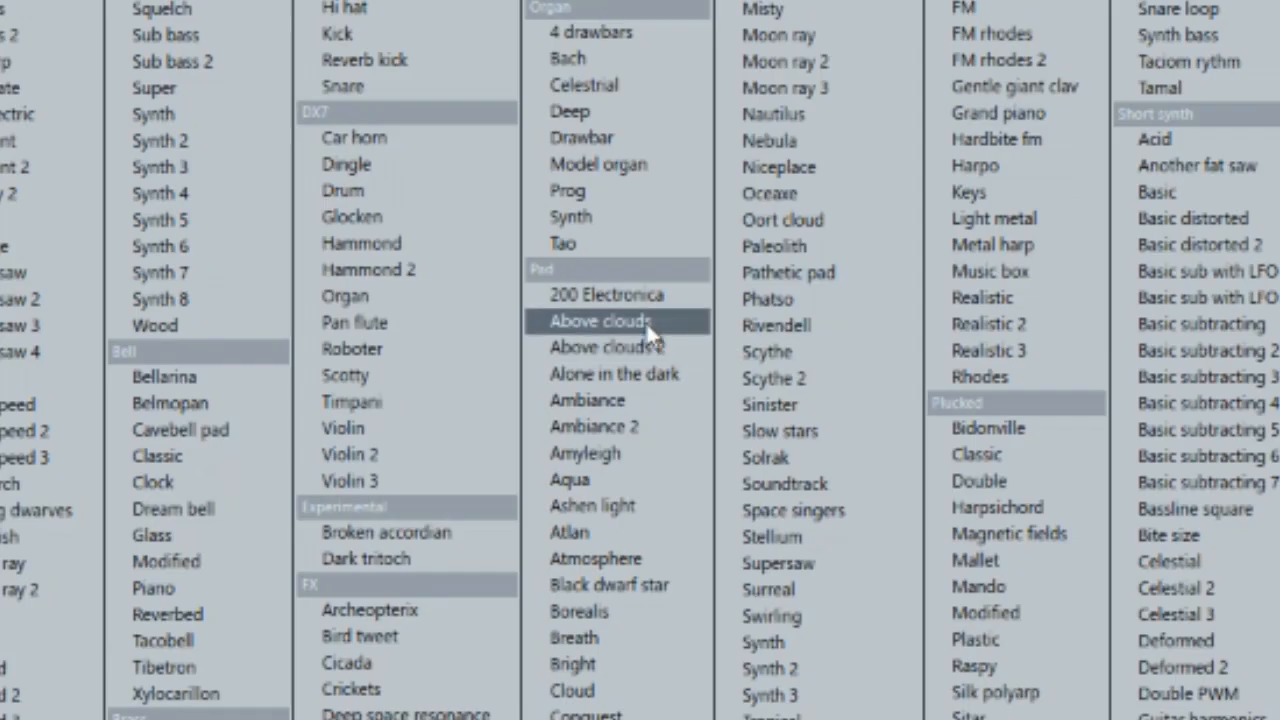
pyautogui.click(645, 321)
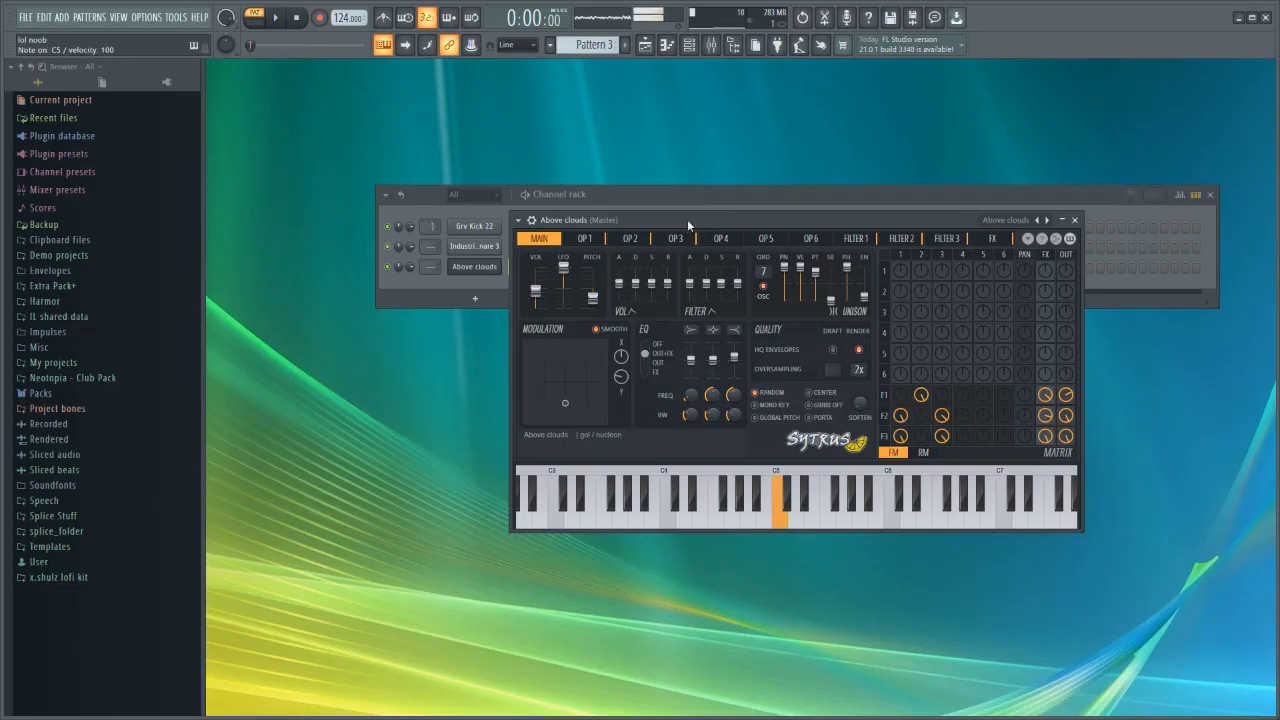
pyautogui.press('c')
pyautogui.press('b')
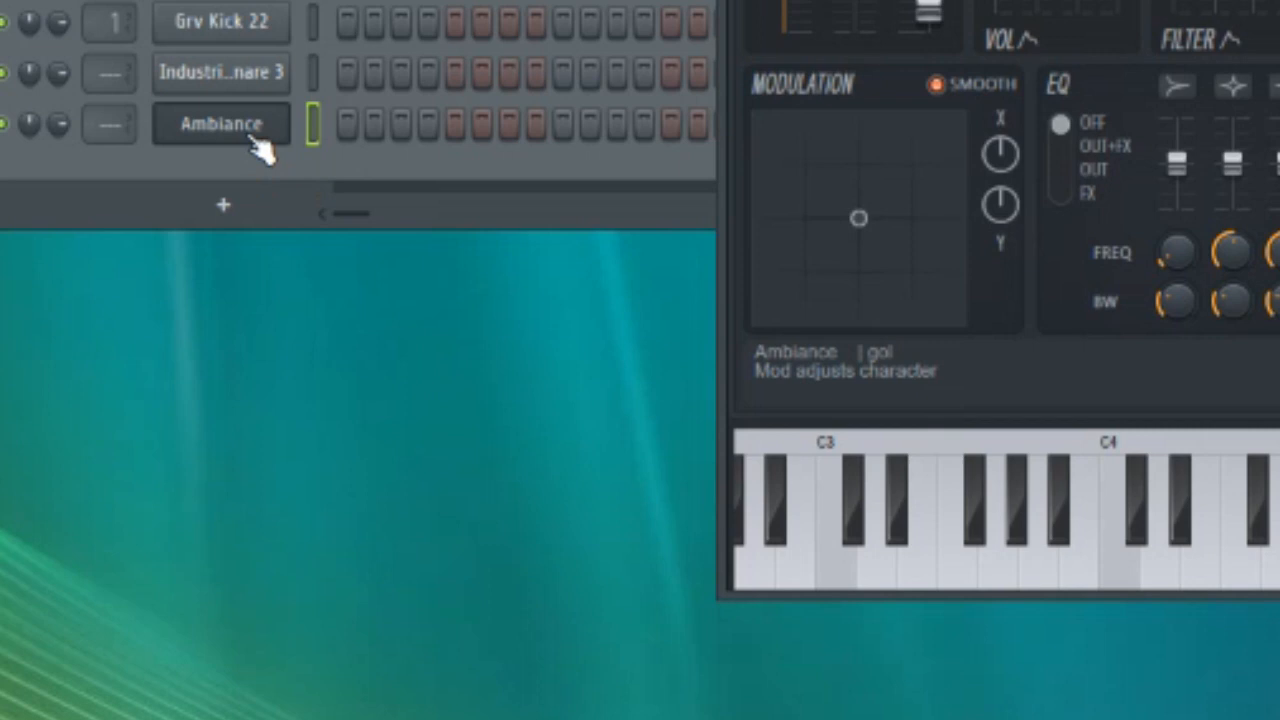
# - Replace the Ambiance synth channel with the Toxic Biohazard plugin and move its window over the channel rack
pyautogui.rightClick(252, 143)
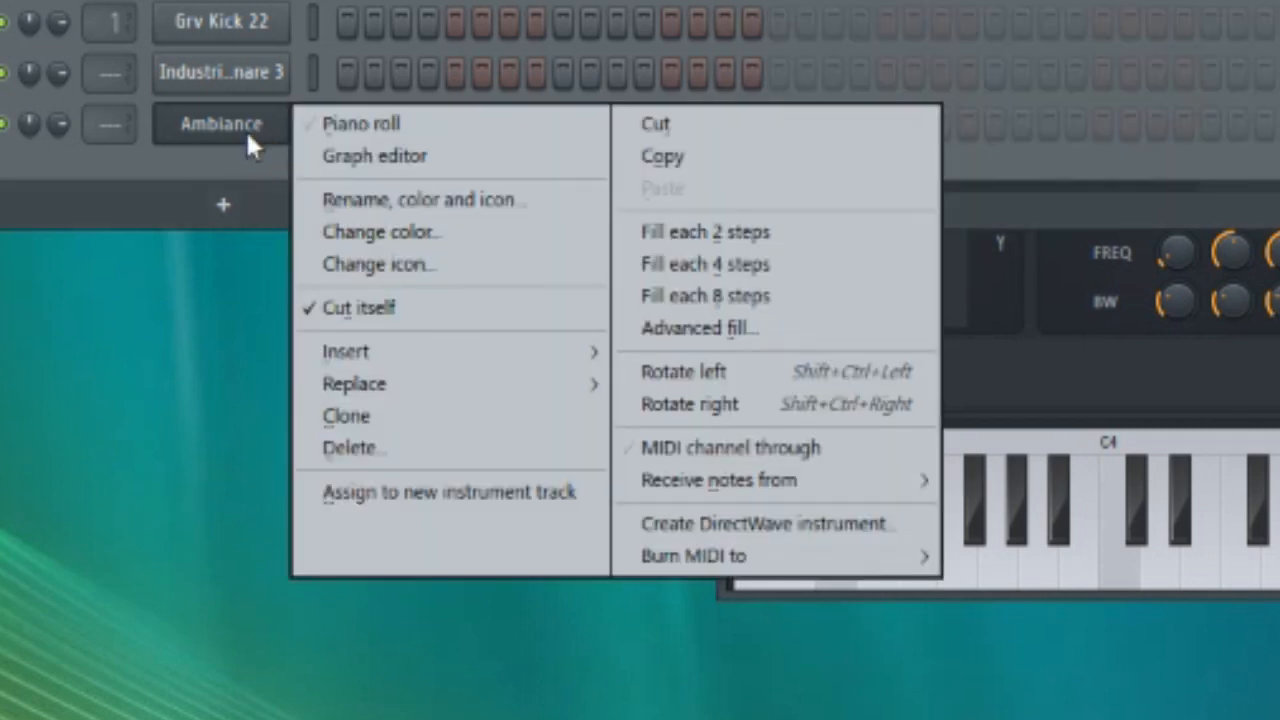
pyautogui.moveTo(500, 358)
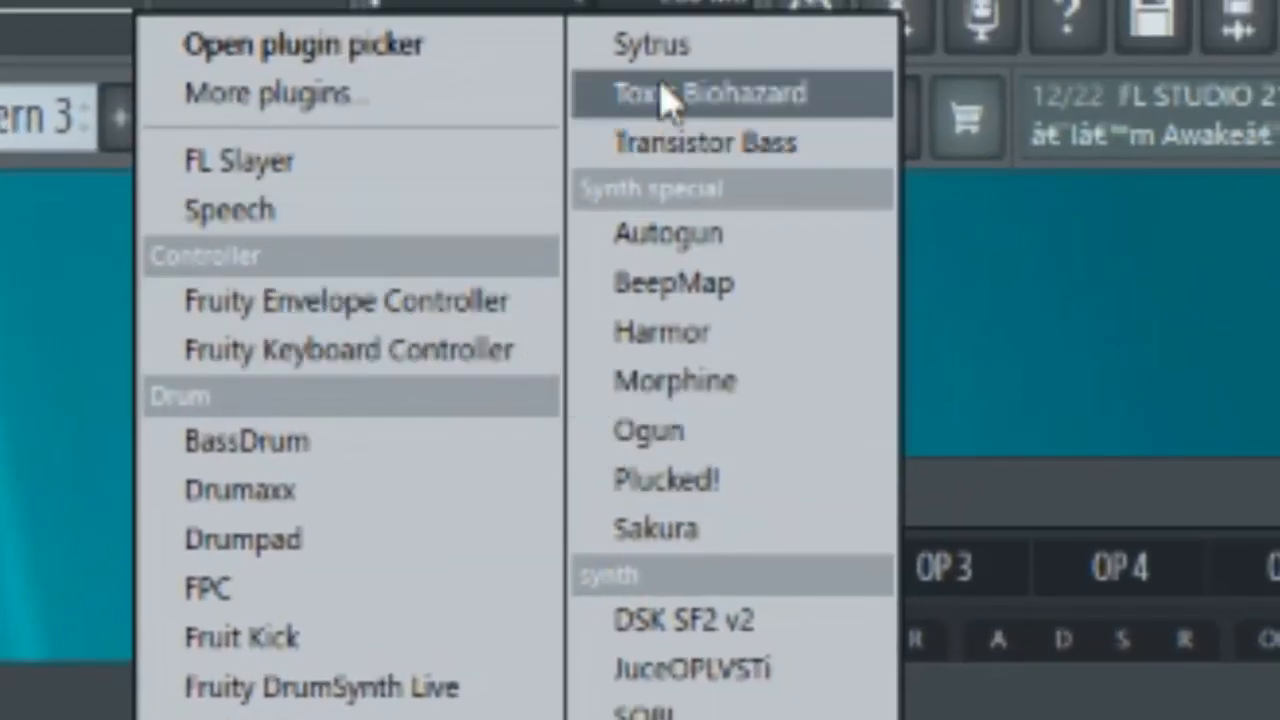
pyautogui.click(662, 86)
pyautogui.moveTo(1006, 494); pyautogui.dragTo(562, 192)
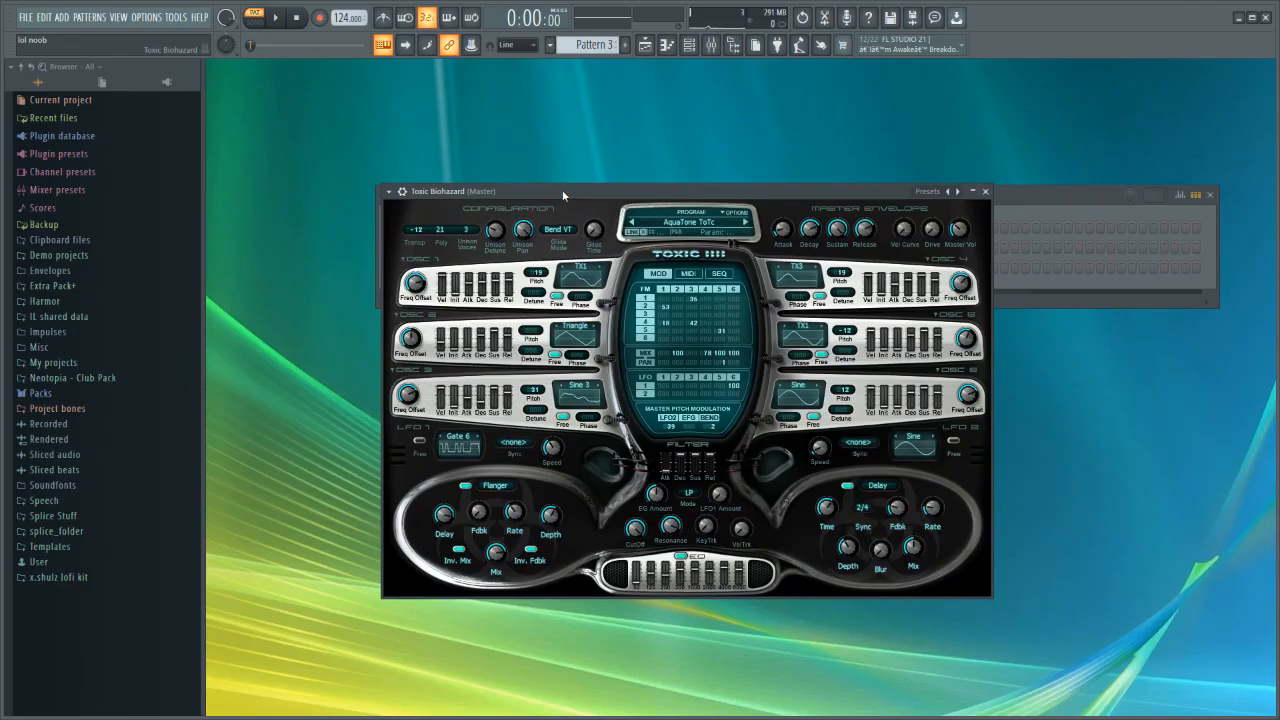
# - Browse Toxic Biohazard's preset library and load the Lo-Bit EP ToTc program from the Keyboards bank
pyautogui.rightClick(950, 191)
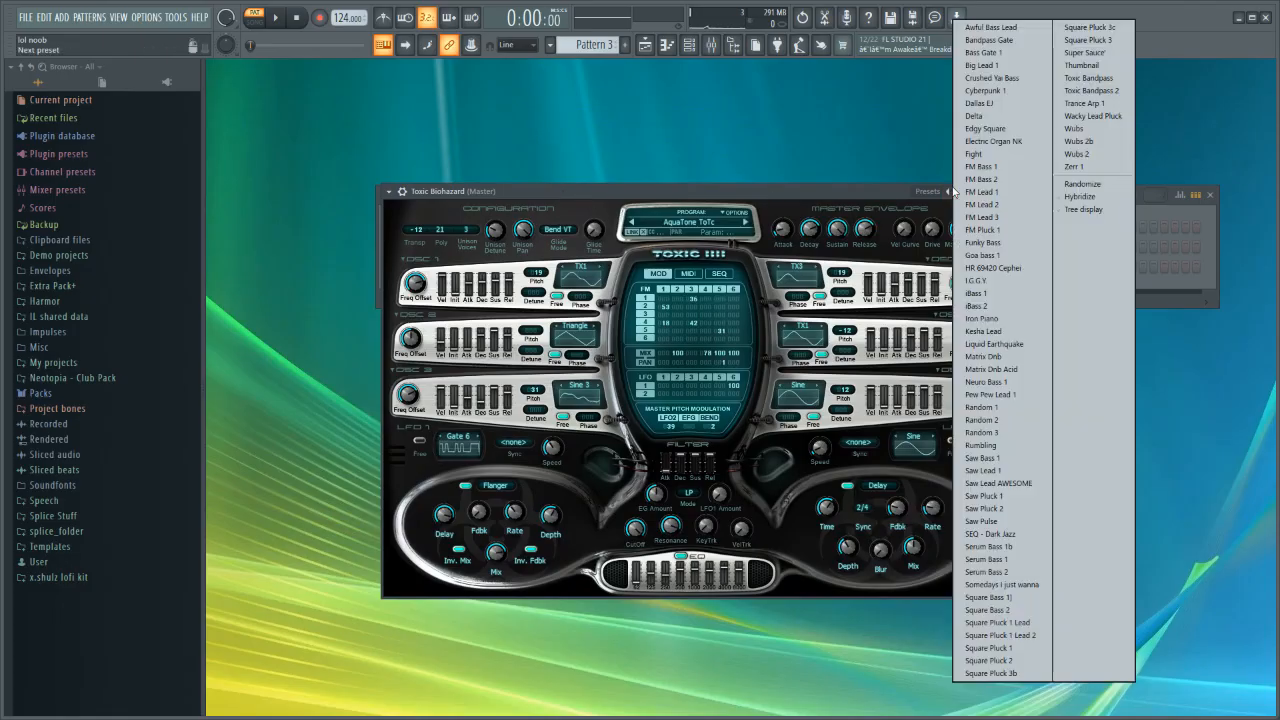
pyautogui.click(798, 187)
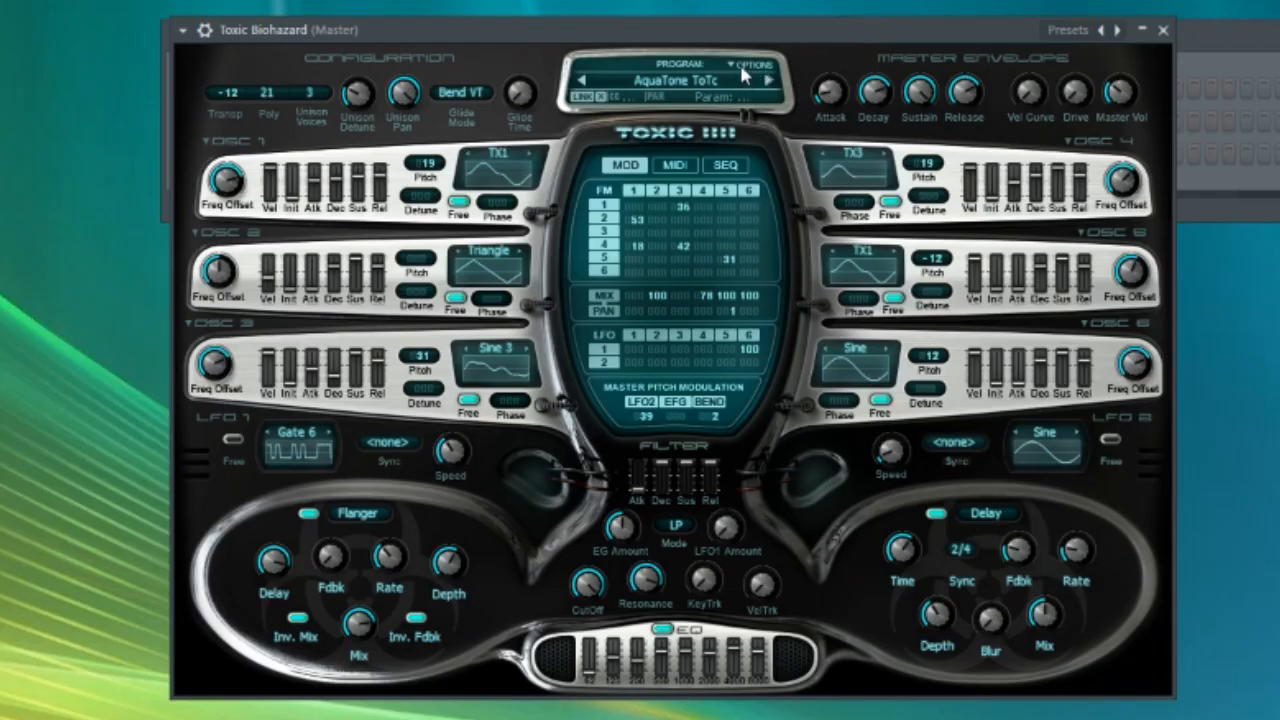
pyautogui.click(740, 72)
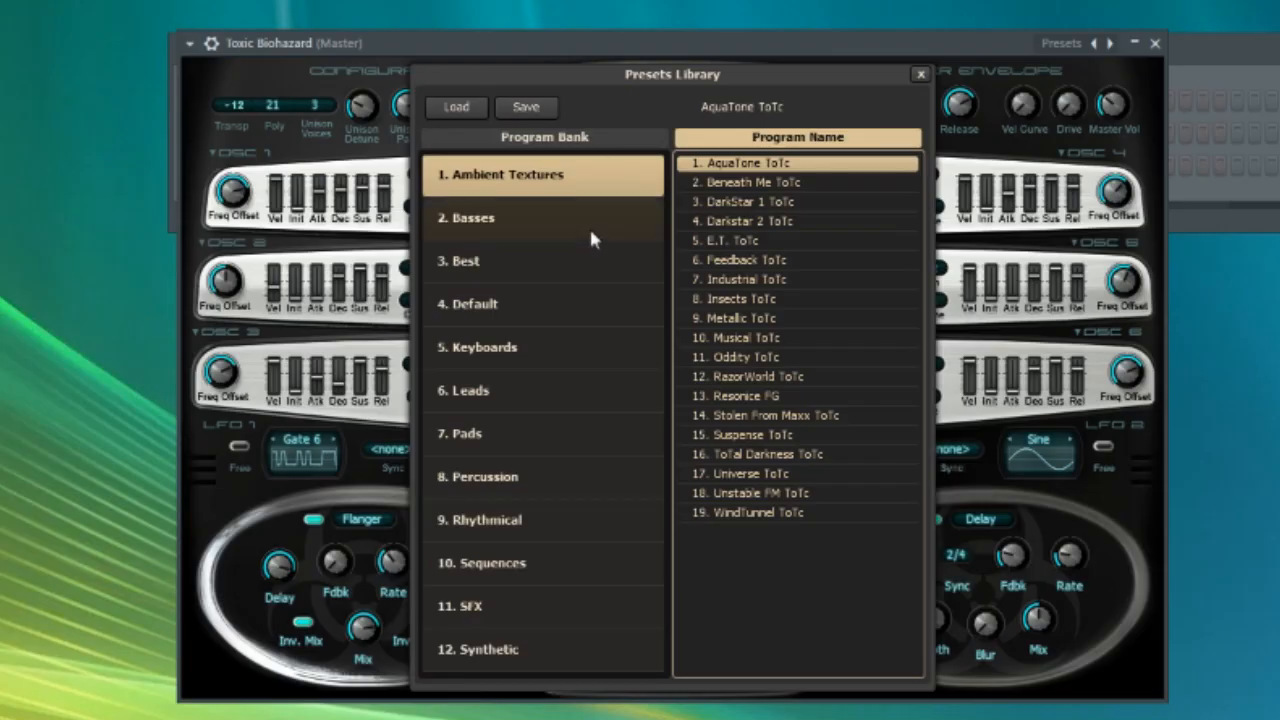
pyautogui.click(589, 226)
pyautogui.click(572, 350)
pyautogui.click(590, 520)
pyautogui.click(585, 563)
pyautogui.click(558, 350)
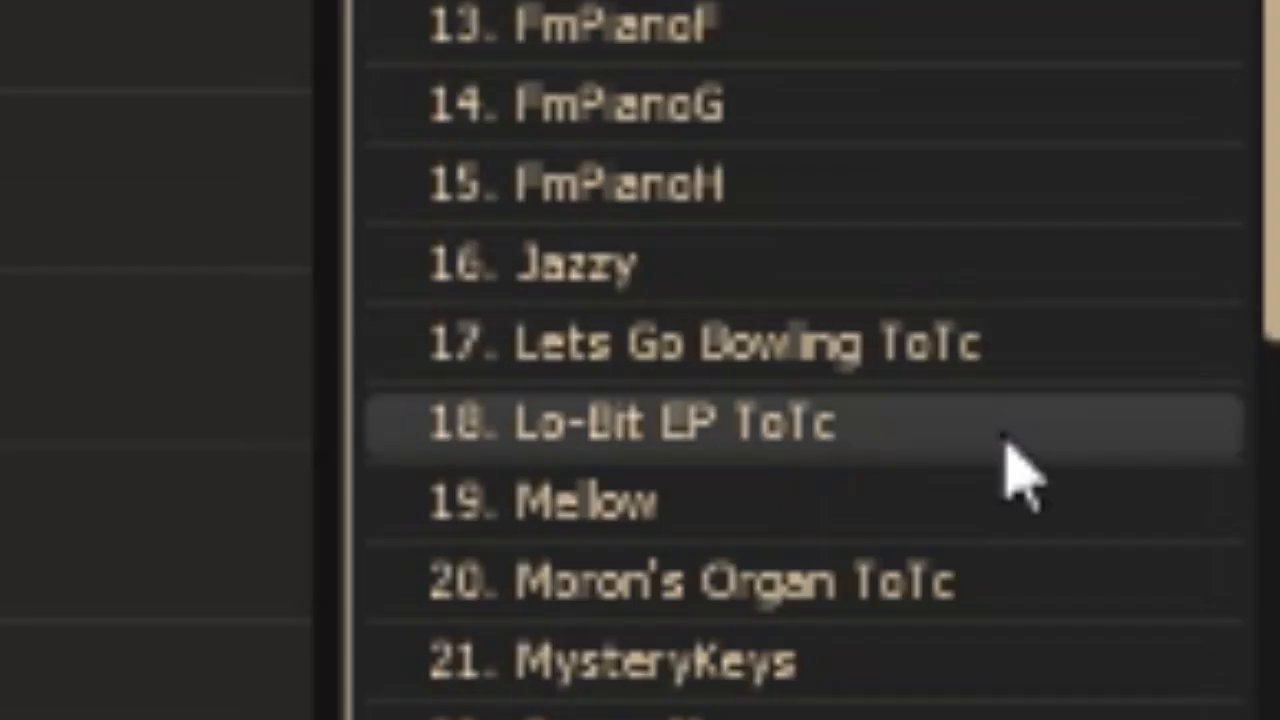
pyautogui.click(830, 496)
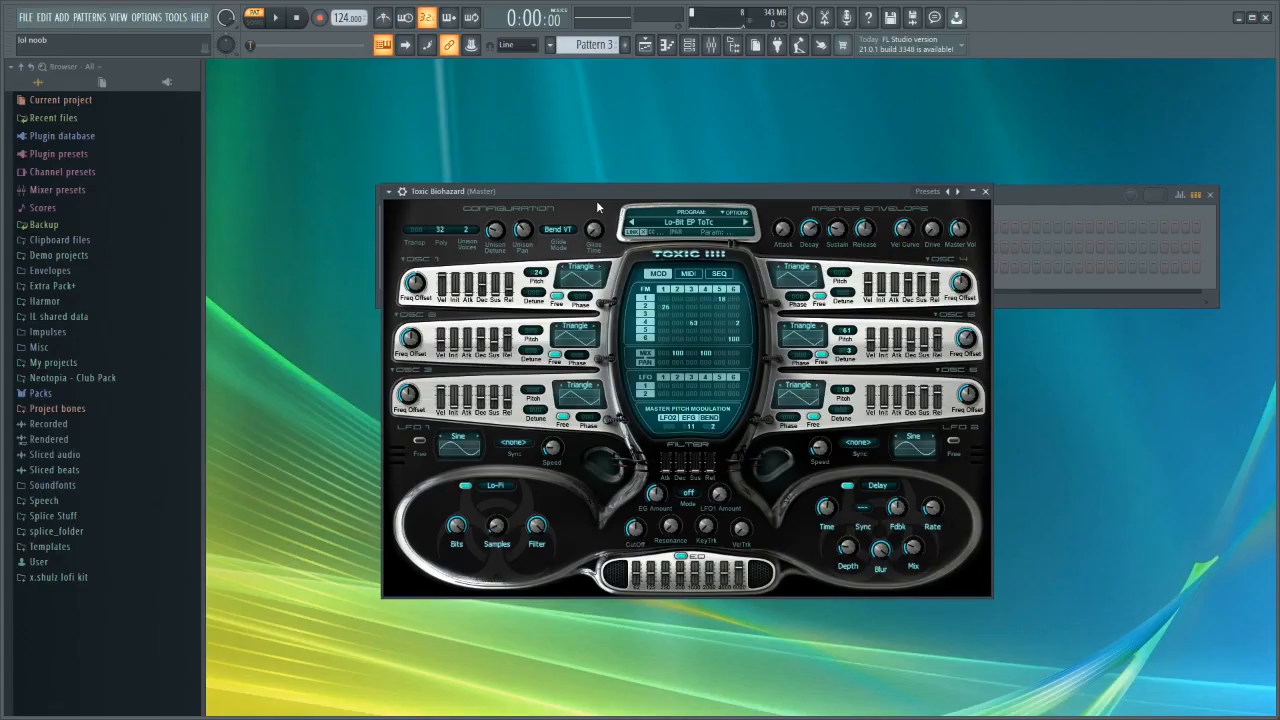
pyautogui.moveTo(596, 200); pyautogui.dragTo(680, 287)
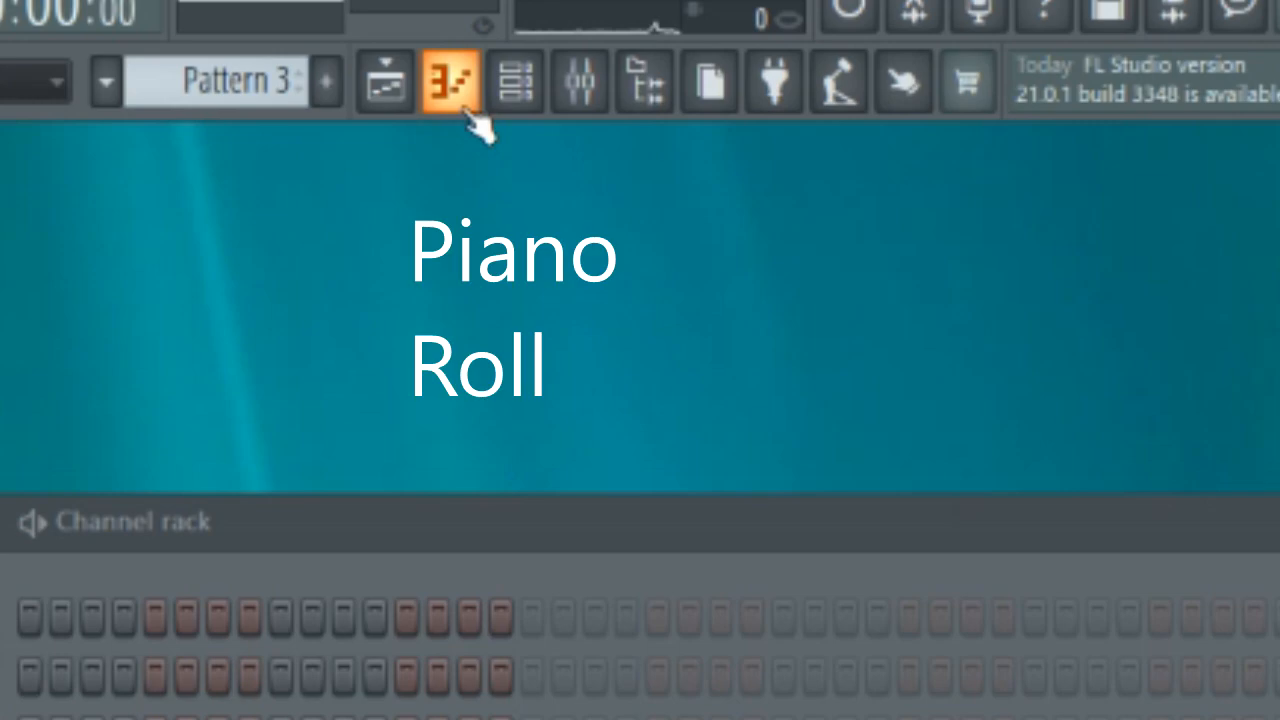
# - Place an A4, C5 and E5 chord at the start of bar 1 in Toxic Biohazard's piano roll
pyautogui.click(470, 110)
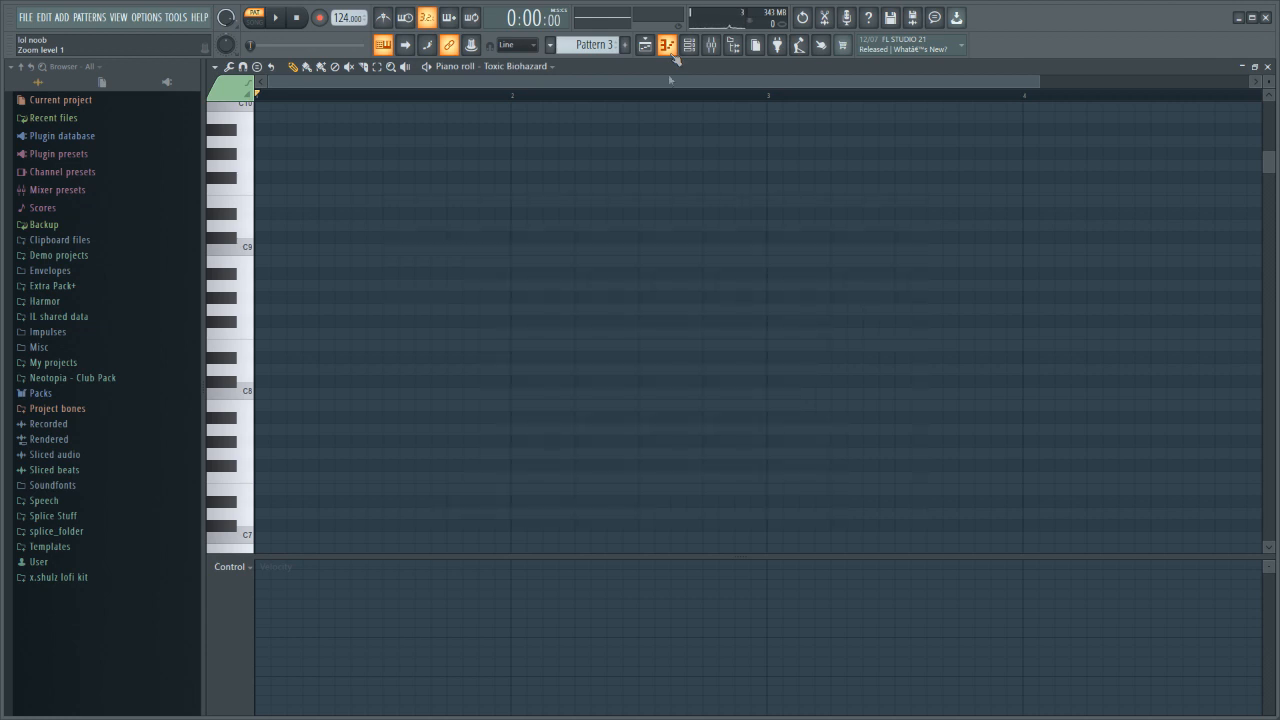
pyautogui.scroll(-15, 474, 314)
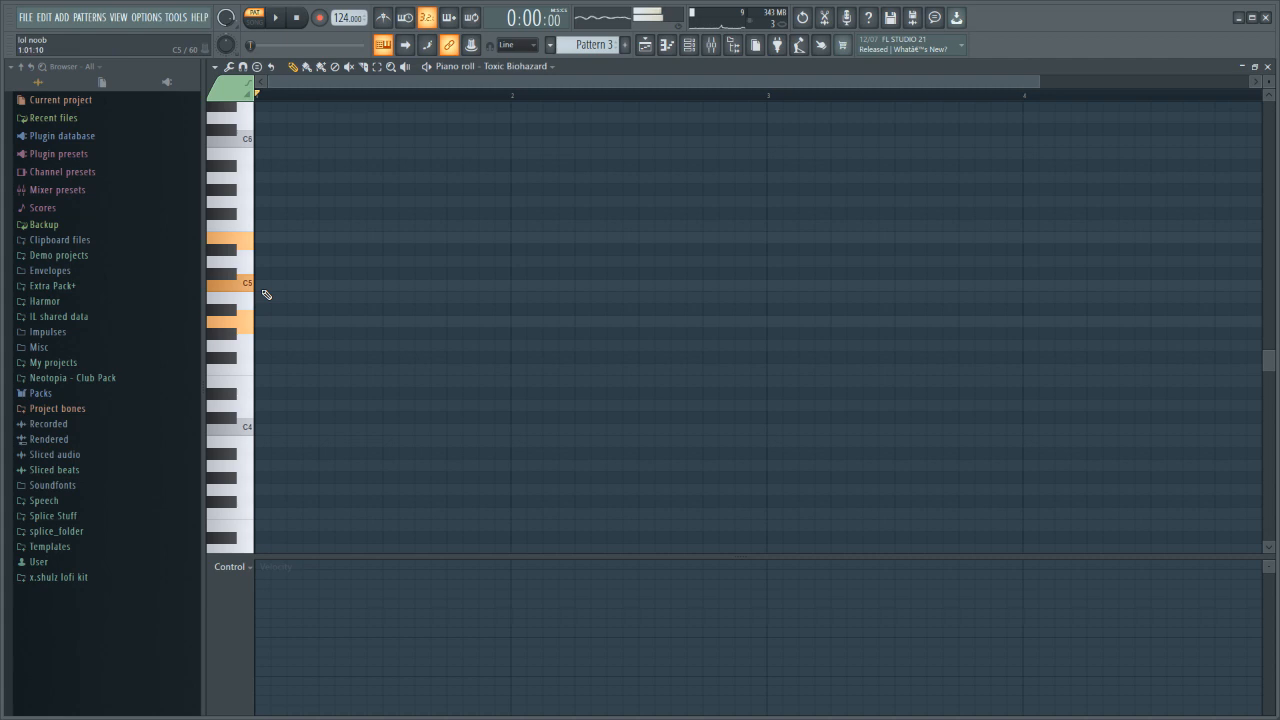
pyautogui.click(266, 322)
pyautogui.click(261, 286)
pyautogui.click(264, 238)
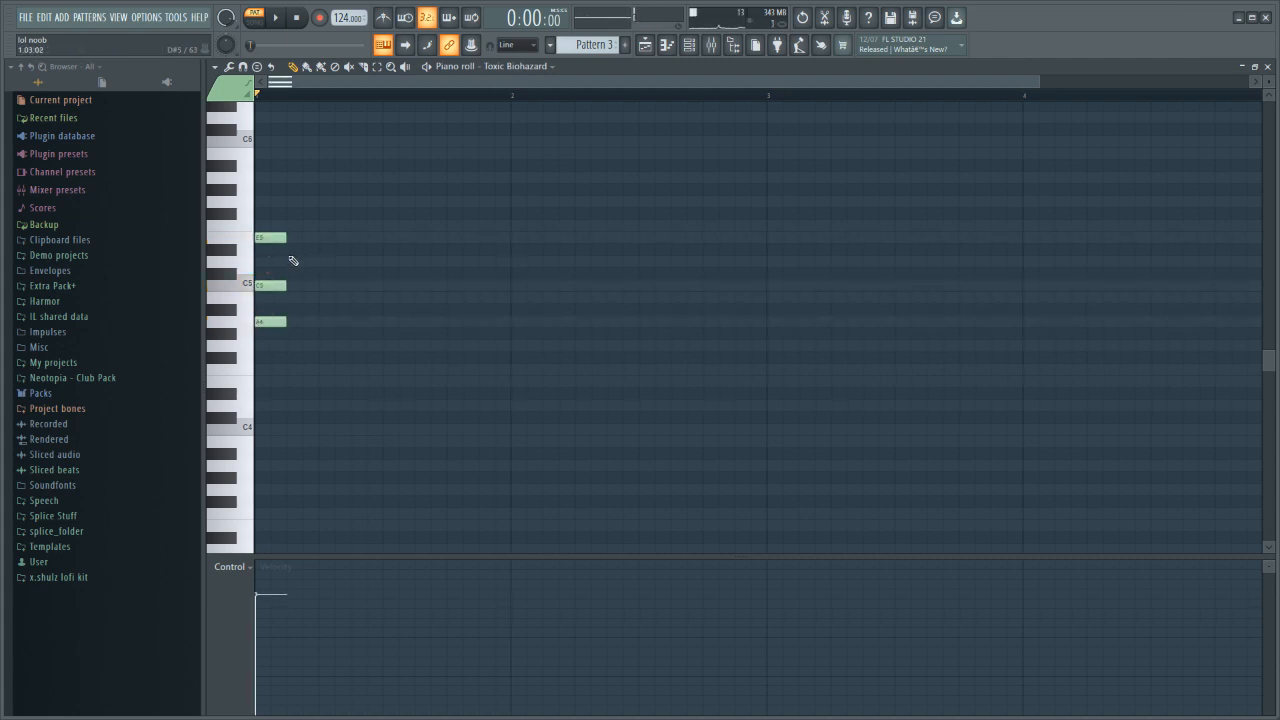
# - Repeat the A4-C5-E5 chord on steps 4 and 7, add a G4-B4-D5 chord on step 13, and play the pattern
pyautogui.press('r')
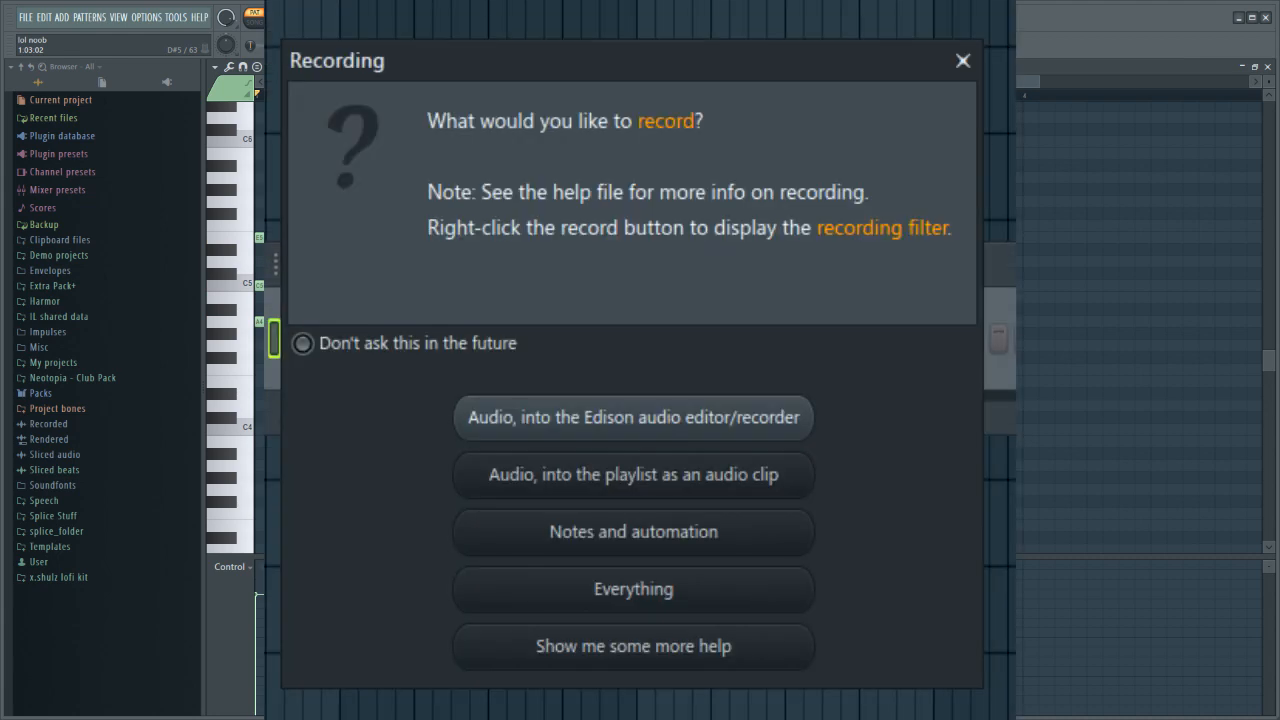
pyautogui.press('Escape')
pyautogui.click(318, 322)
pyautogui.click(318, 286)
pyautogui.click(318, 238)
pyautogui.click(366, 238)
pyautogui.click(366, 286)
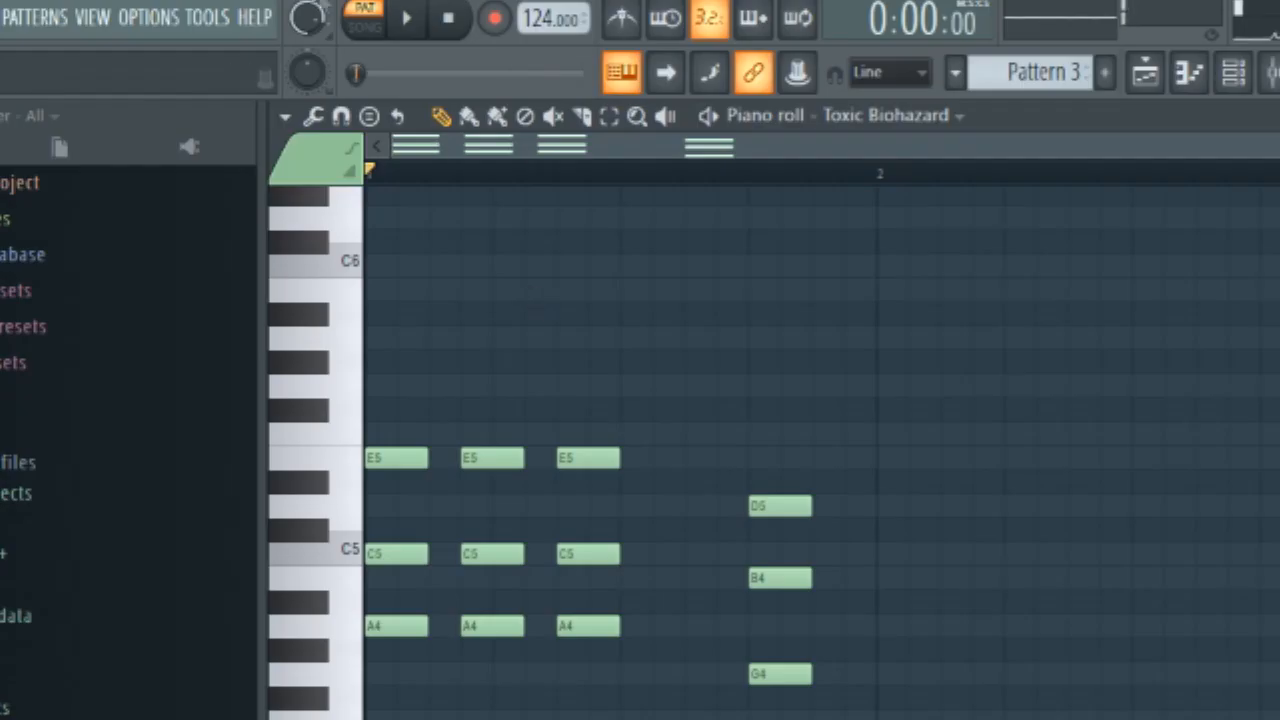
pyautogui.click(277, 19)
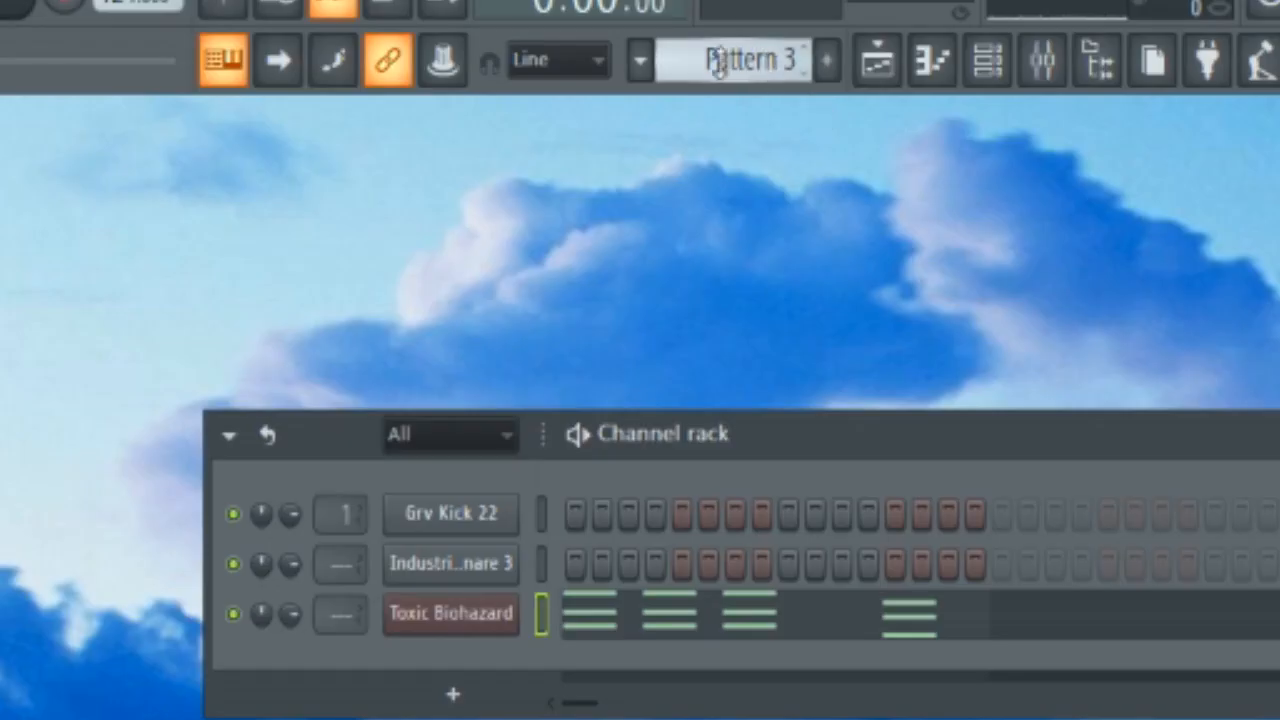
# - Play back Pattern 1, the second pattern and Pattern 3 briefly, one after another
pyautogui.scroll(-2, 581, 44)
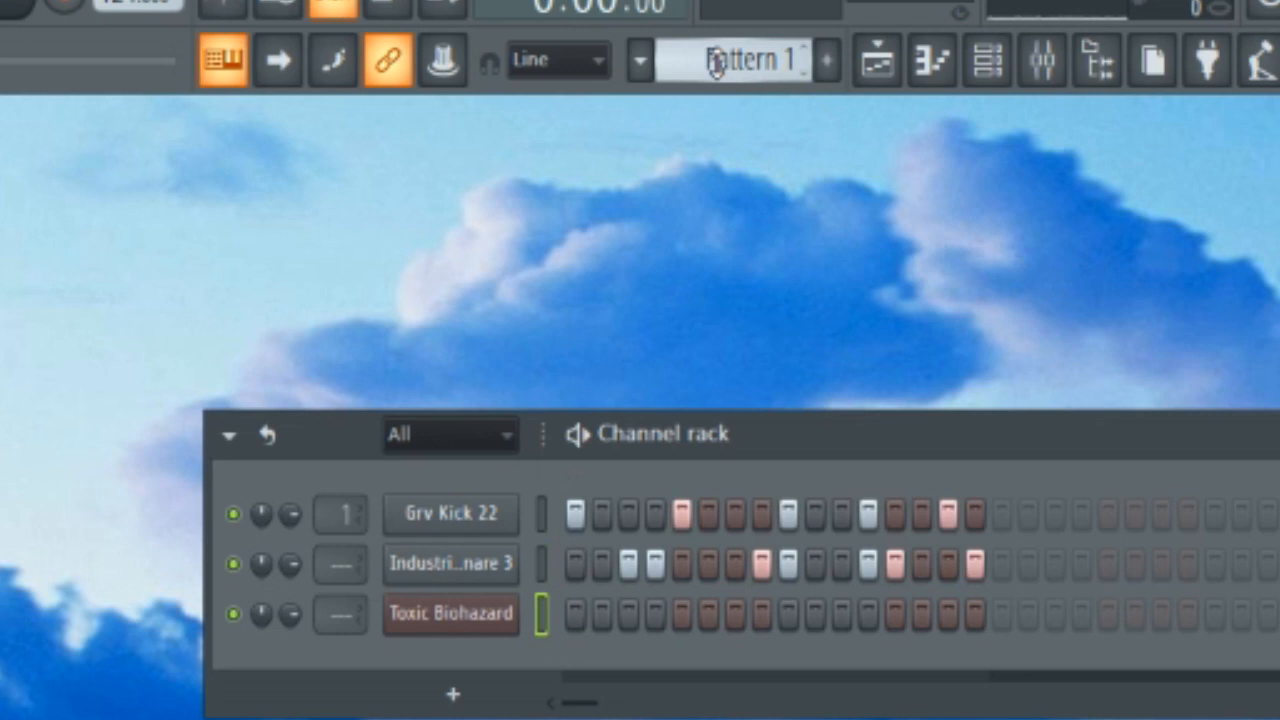
pyautogui.press('space')
pyautogui.press('space')
pyautogui.scroll(1, 766, 58)
pyautogui.press('space')
pyautogui.press('space')
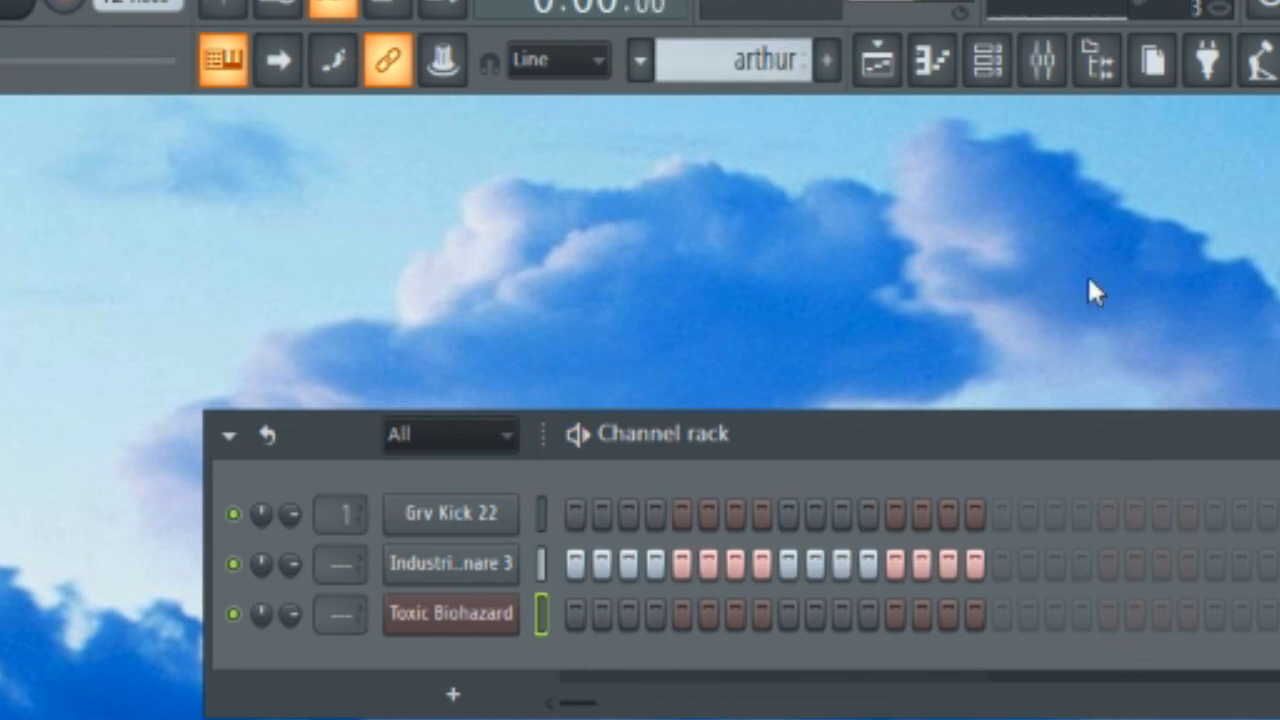
pyautogui.scroll(1, 720, 50)
pyautogui.press('space')
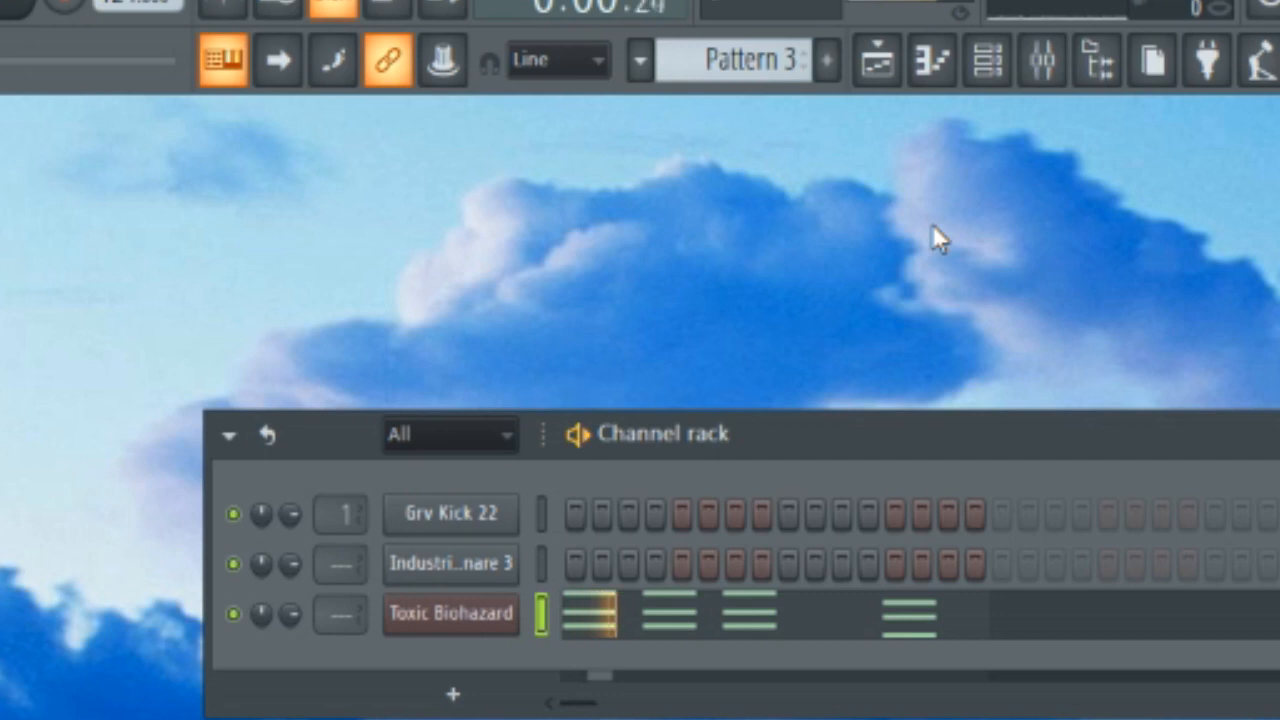
pyautogui.press('space')
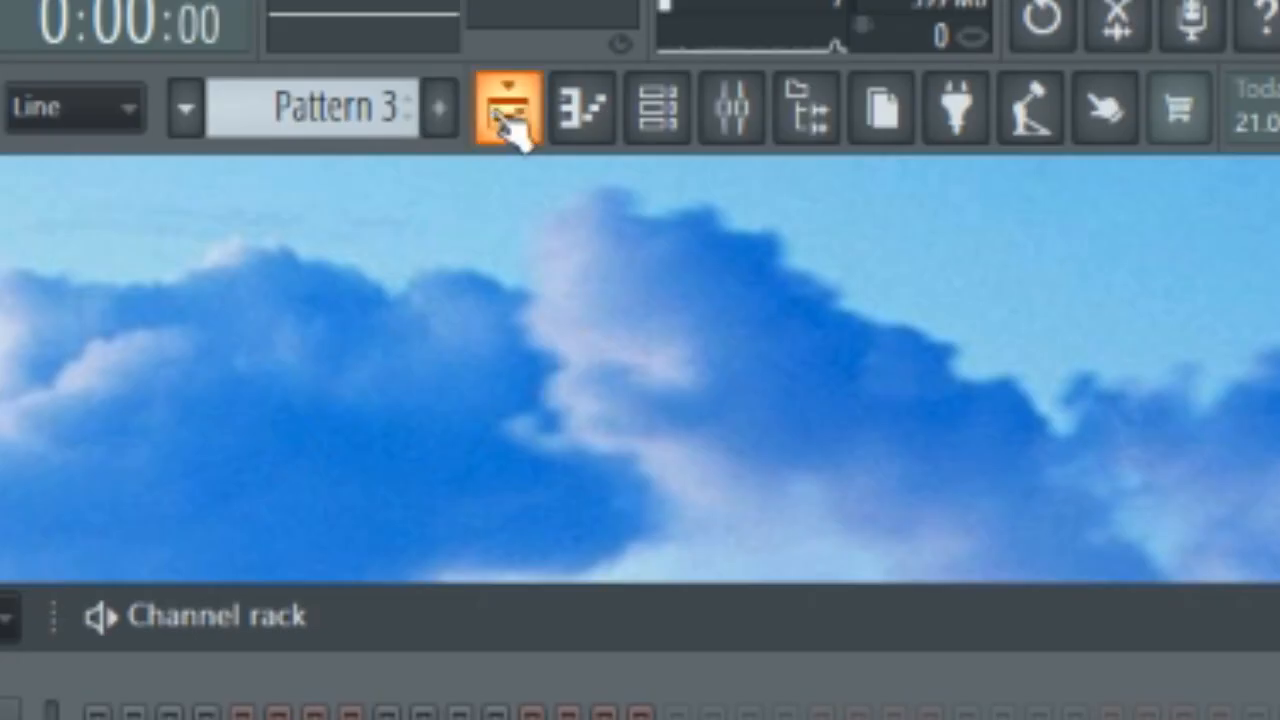
# - Open the Playlist, look along its empty timeline and return to the first bar
pyautogui.click(510, 120)
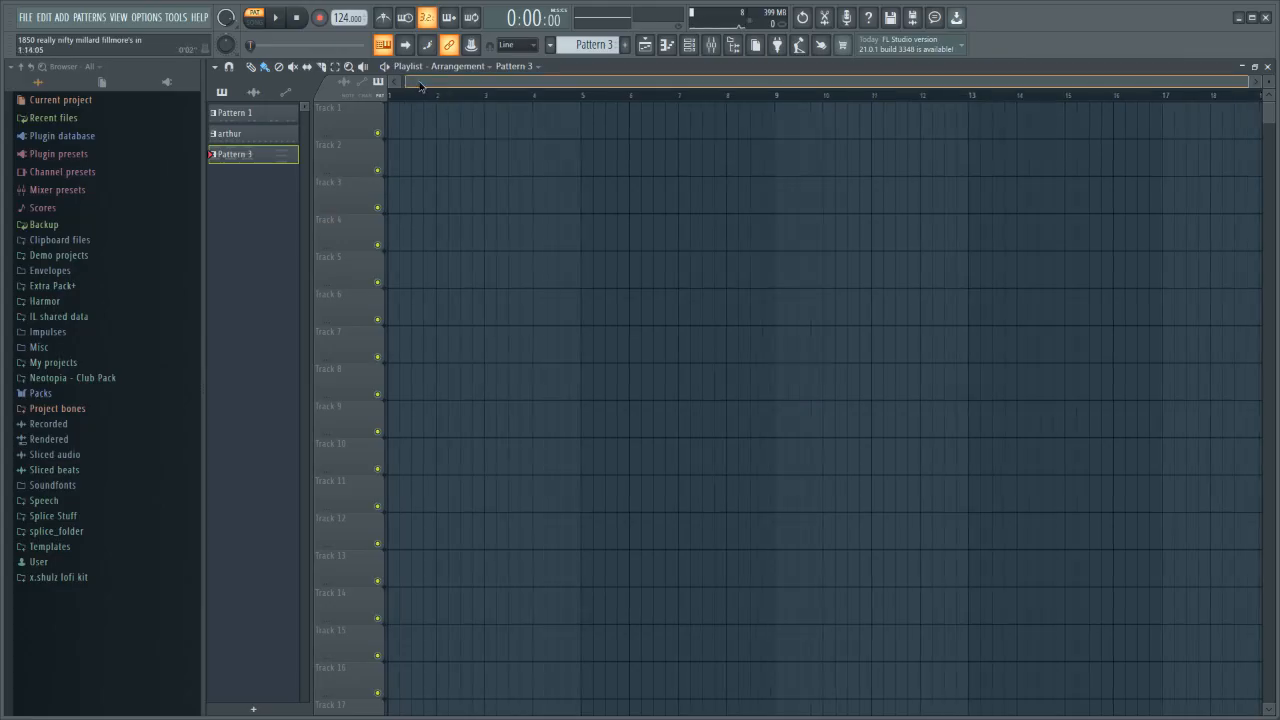
pyautogui.hscroll(5, 1146, 124)
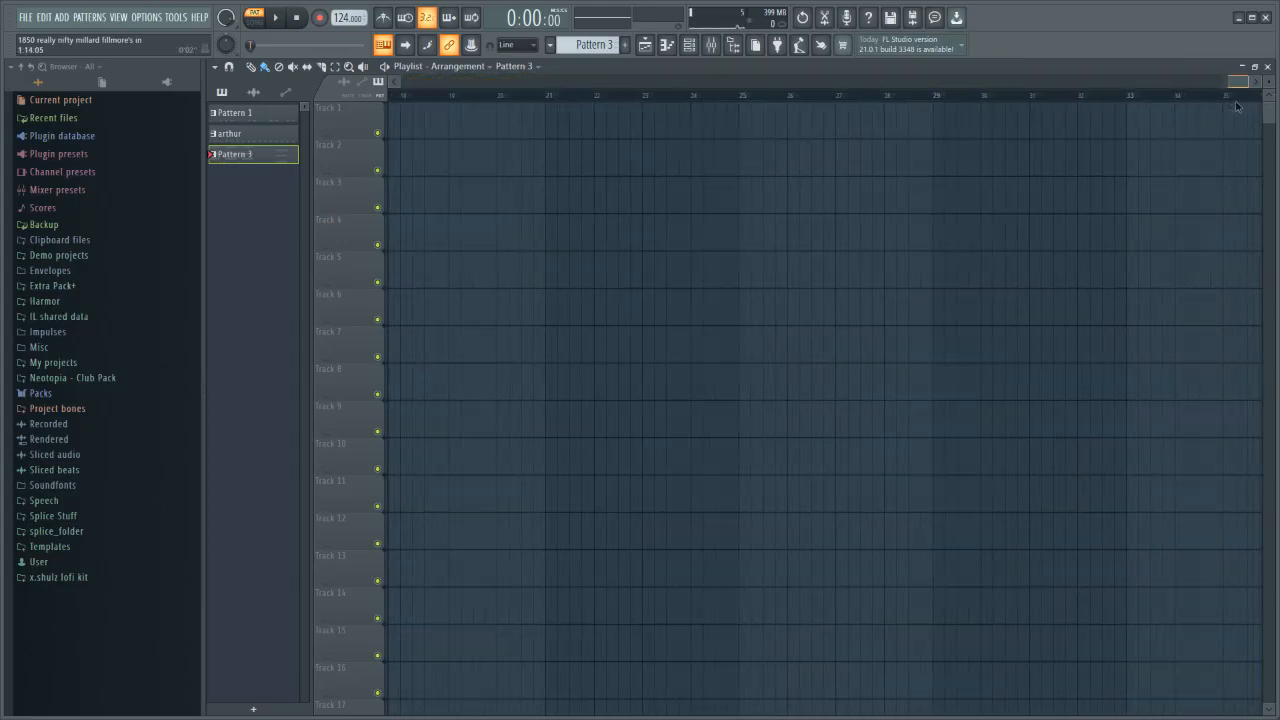
pyautogui.hscroll(-10, 798, 147)
pyautogui.hscroll(-6, 798, 146)
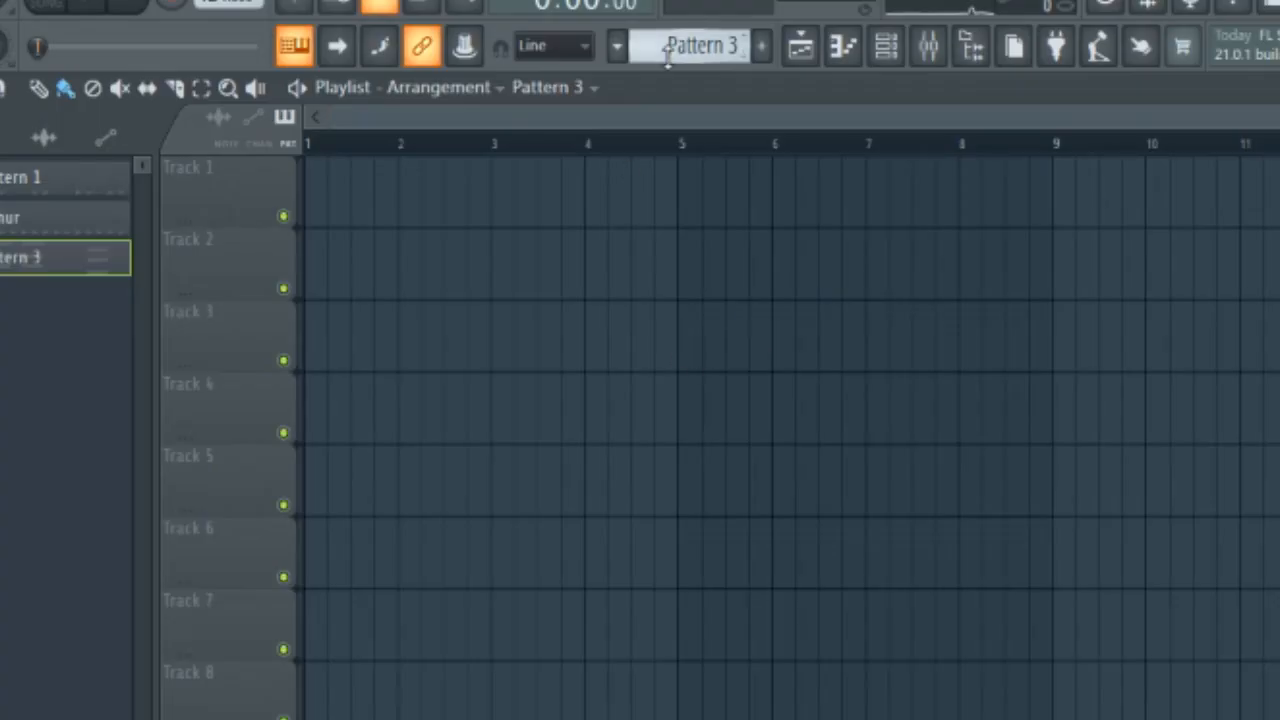
# - Paint Pattern 1 clips across bars 1 to 8 of Track 1 and remove the ones at bars 4 and 8
pyautogui.scroll(2, 668, 55)
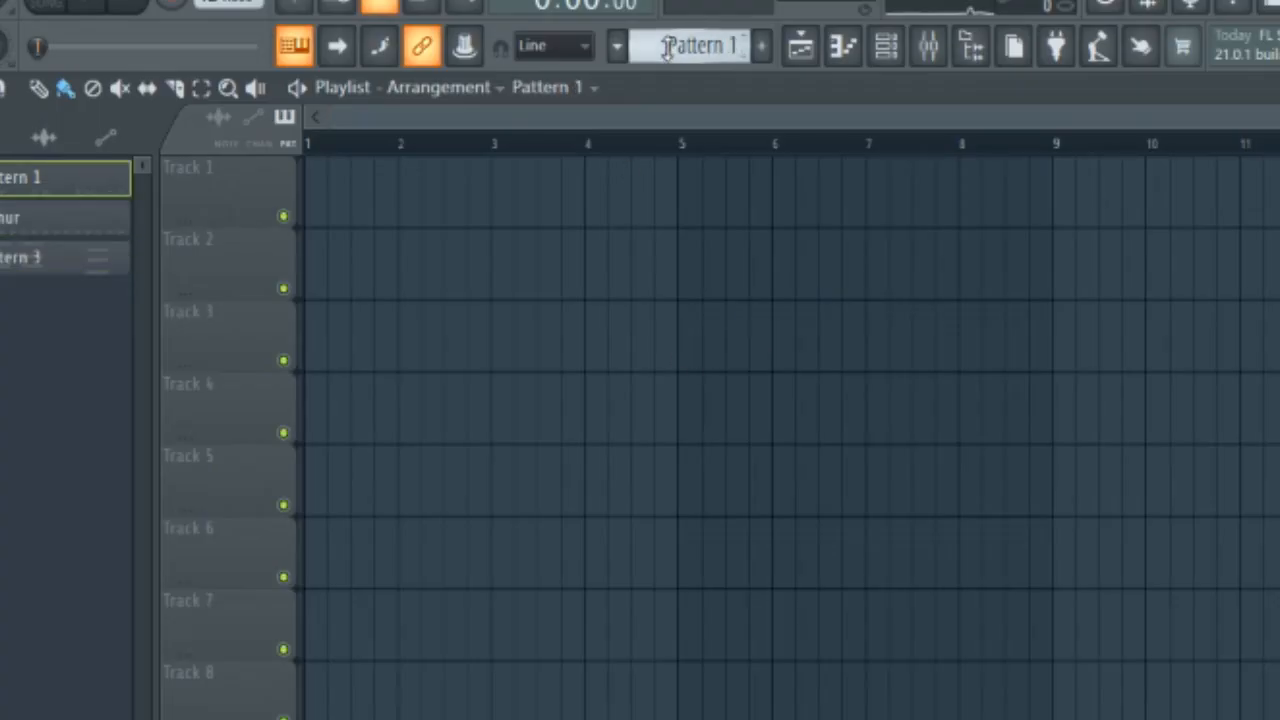
pyautogui.moveTo(314, 205); pyautogui.dragTo(966, 214)
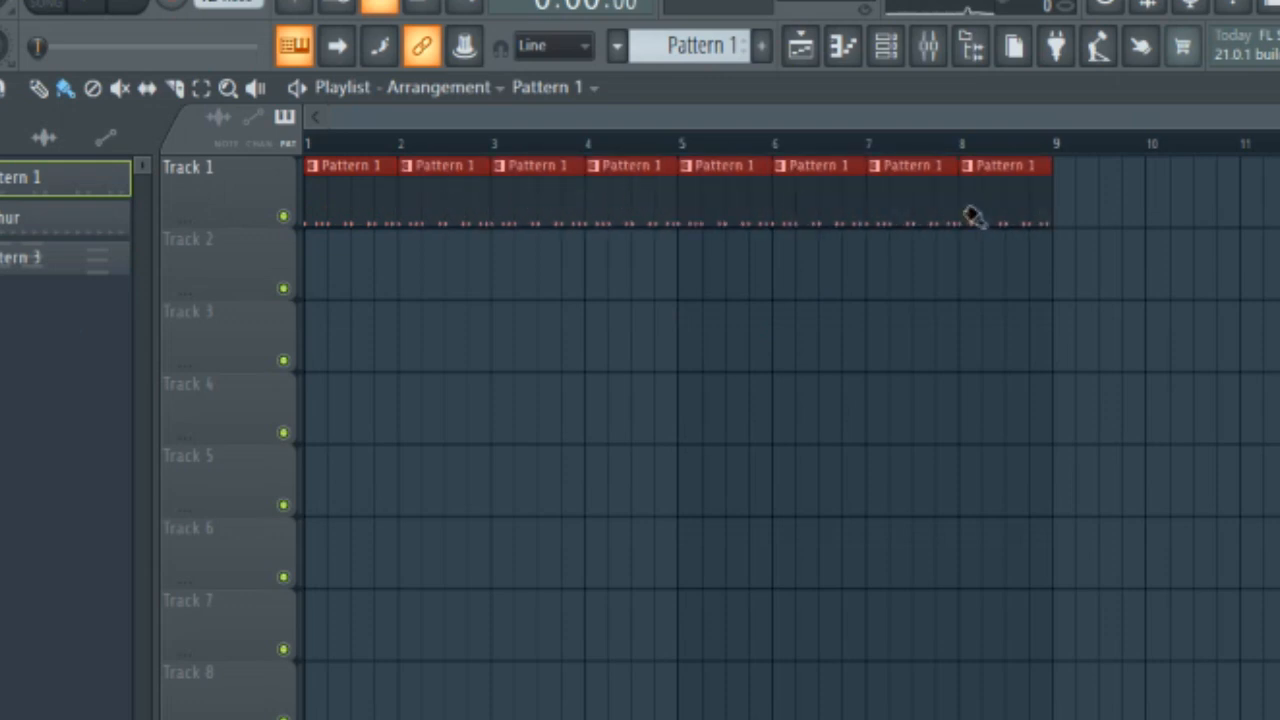
pyautogui.rightClick(651, 203)
pyautogui.rightClick(1034, 211)
# - Place the second pattern on Track 2 at bars 4 and 8
pyautogui.scroll(-1, 712, 55)
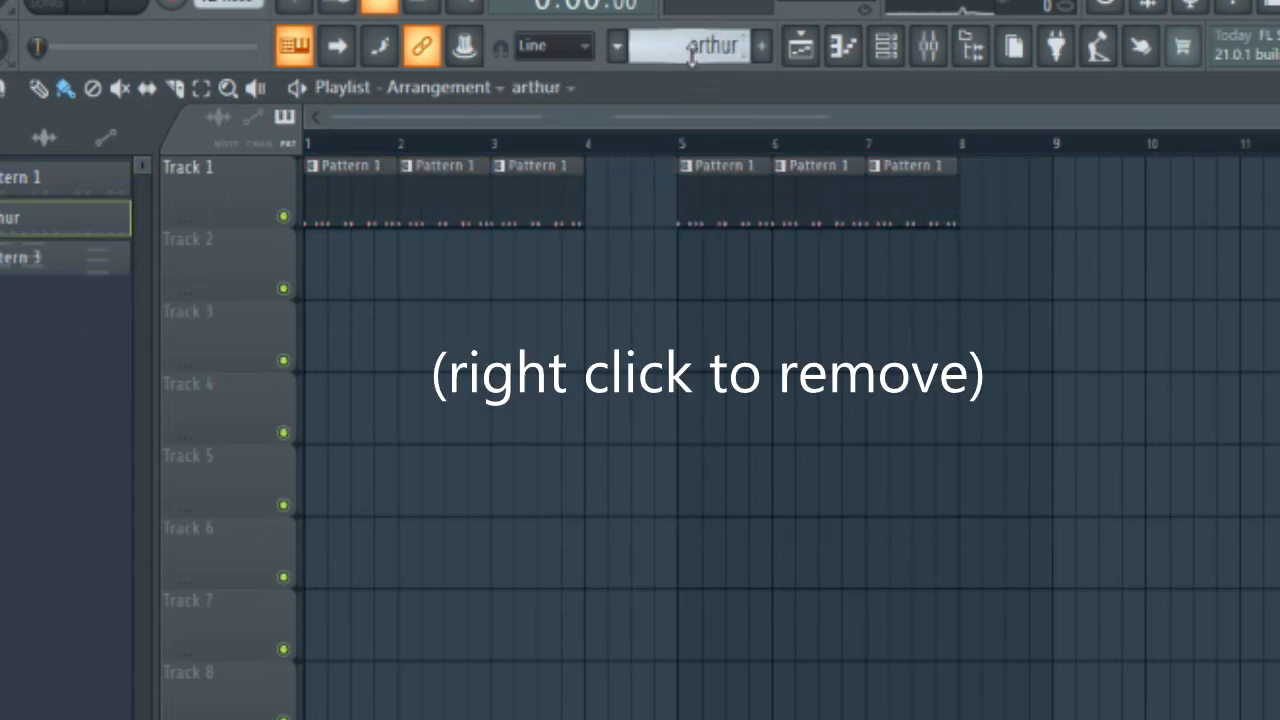
pyautogui.click(594, 277)
pyautogui.click(968, 265)
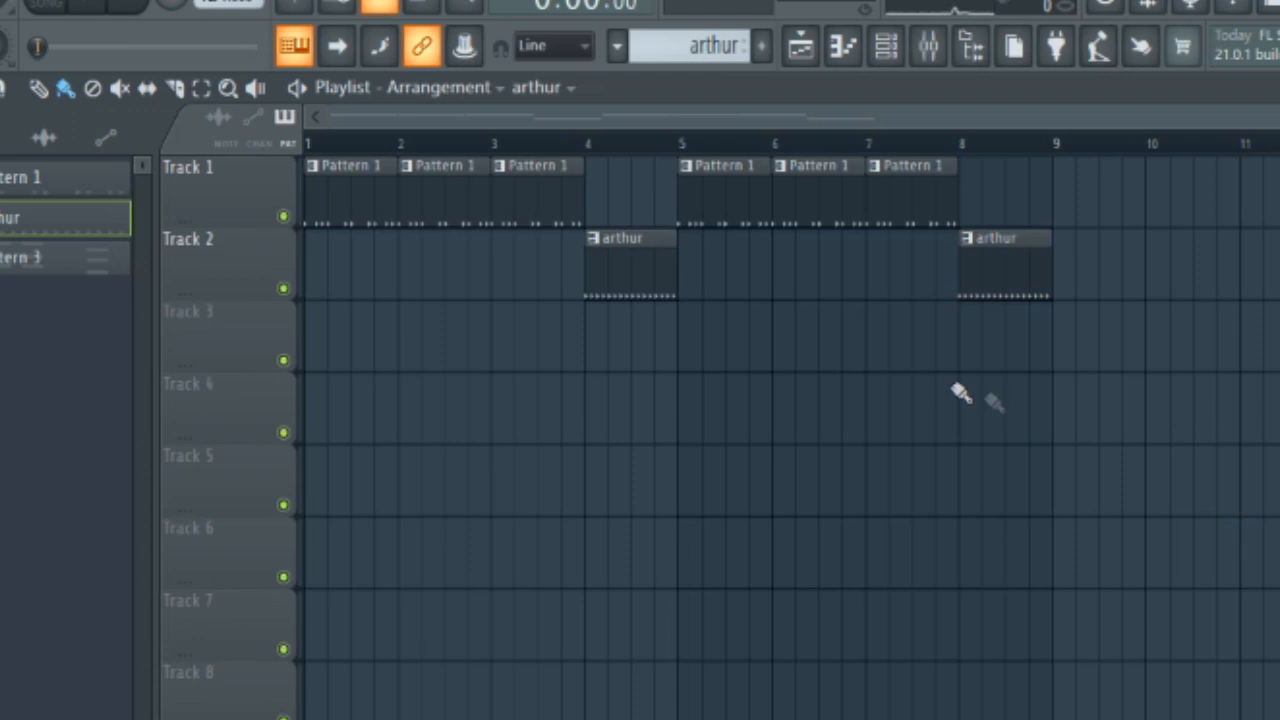
# - Paint Pattern 3 clips across bars 1 to 7 of Track 3
pyautogui.click(617, 46)
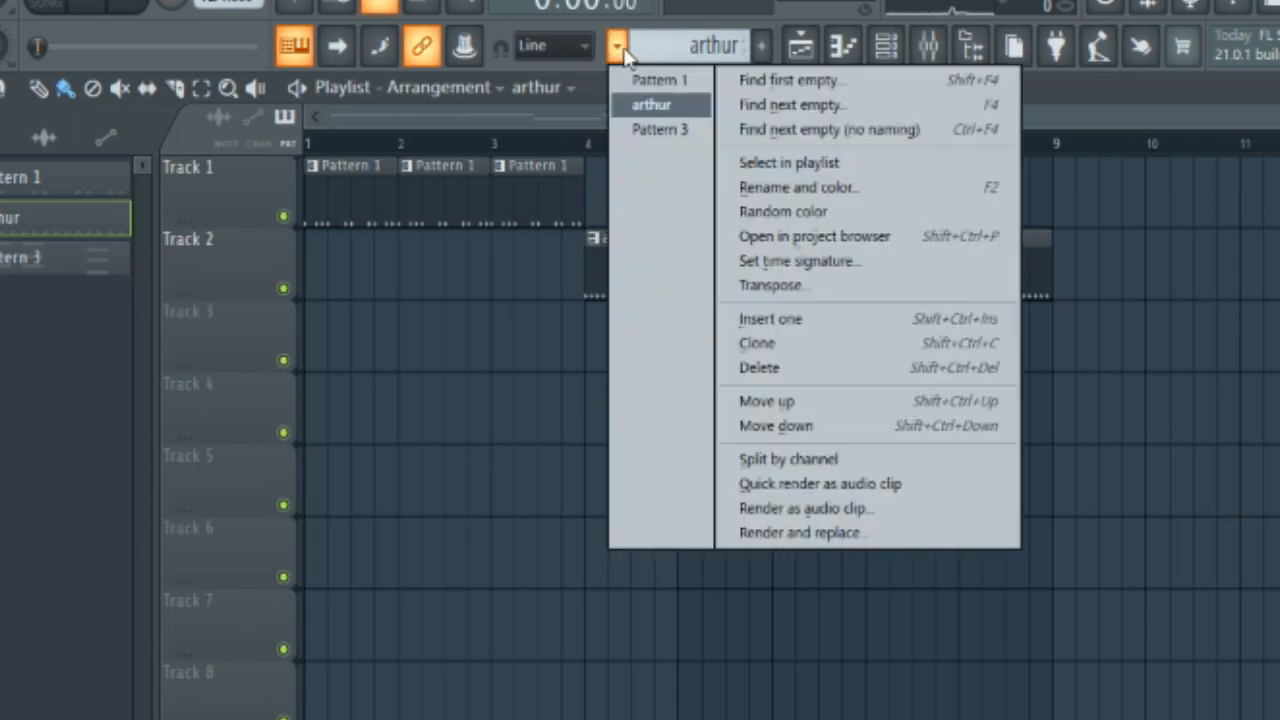
pyautogui.click(660, 130)
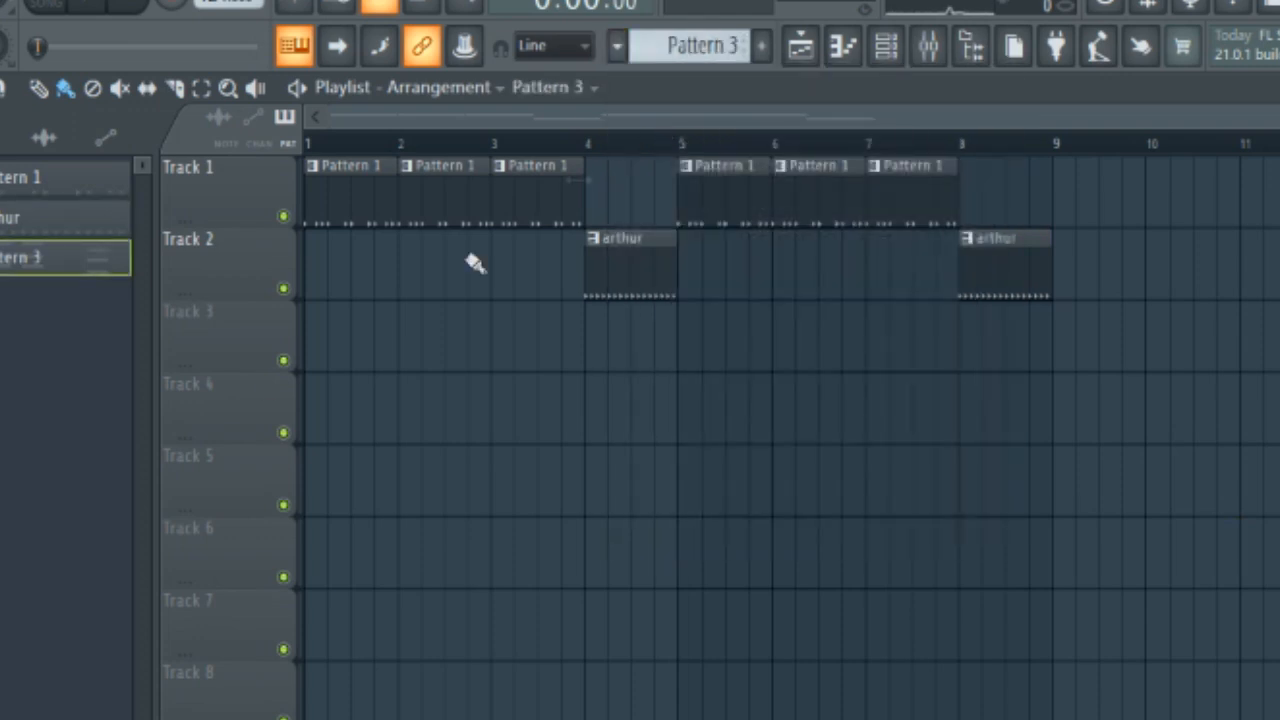
pyautogui.moveTo(325, 345); pyautogui.dragTo(940, 356)
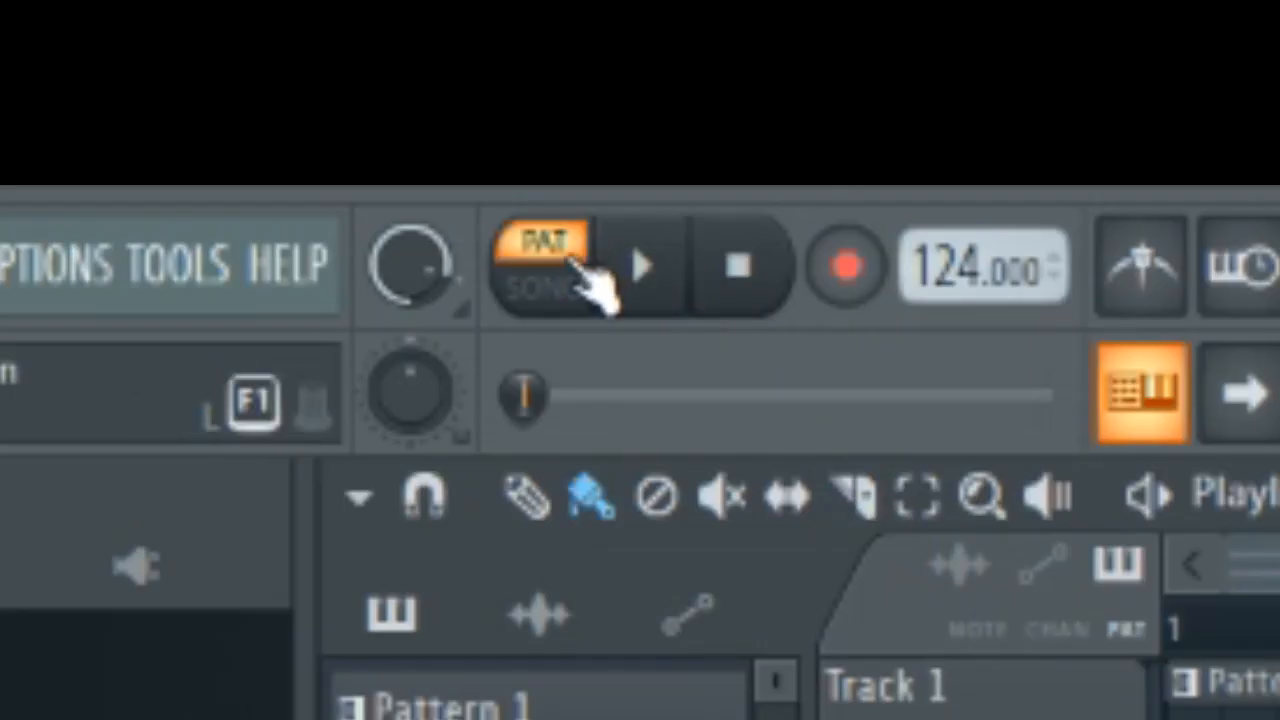
# - Switch playback to Song mode, play the arrangement and stop it
pyautogui.click(585, 280)
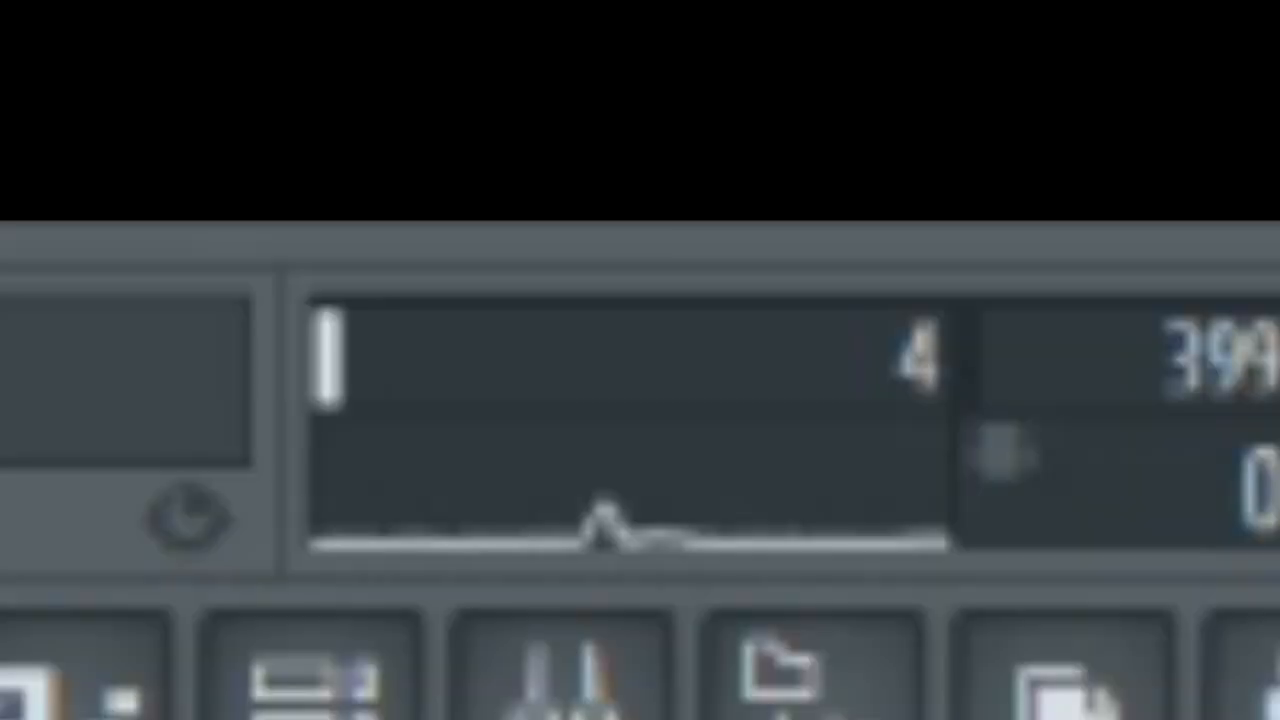
pyautogui.press('space')
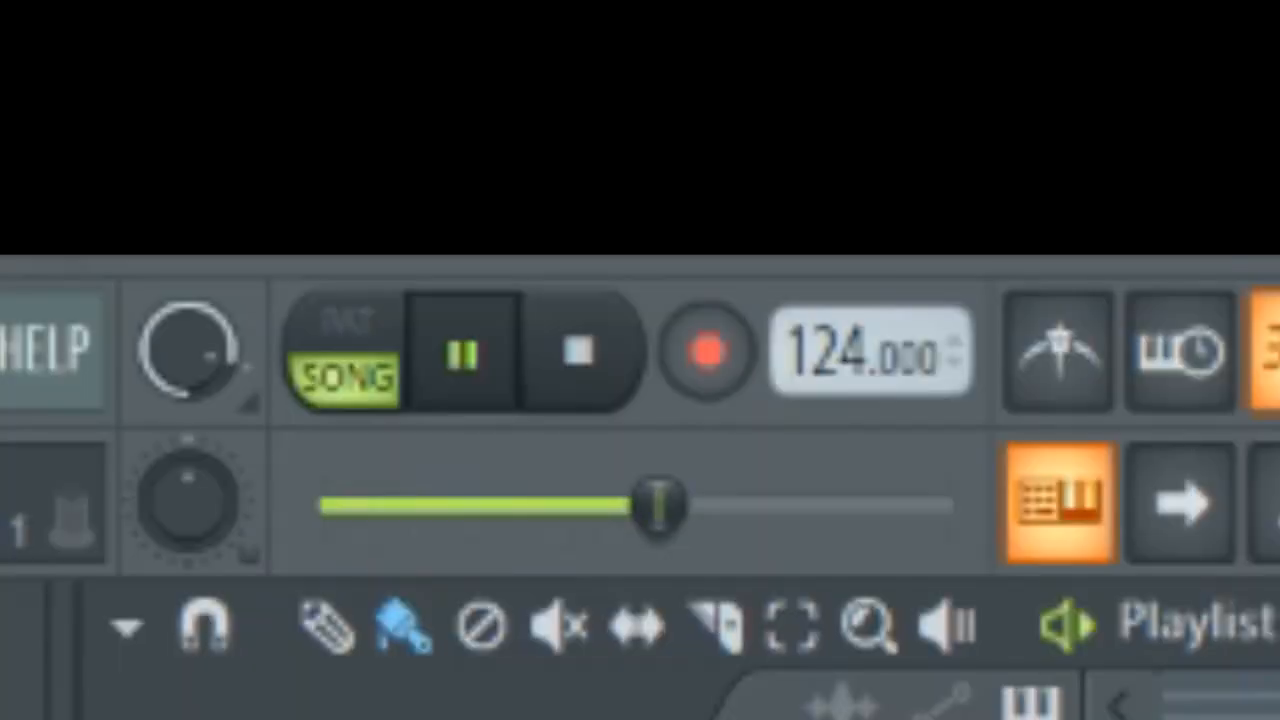
pyautogui.click(618, 372)
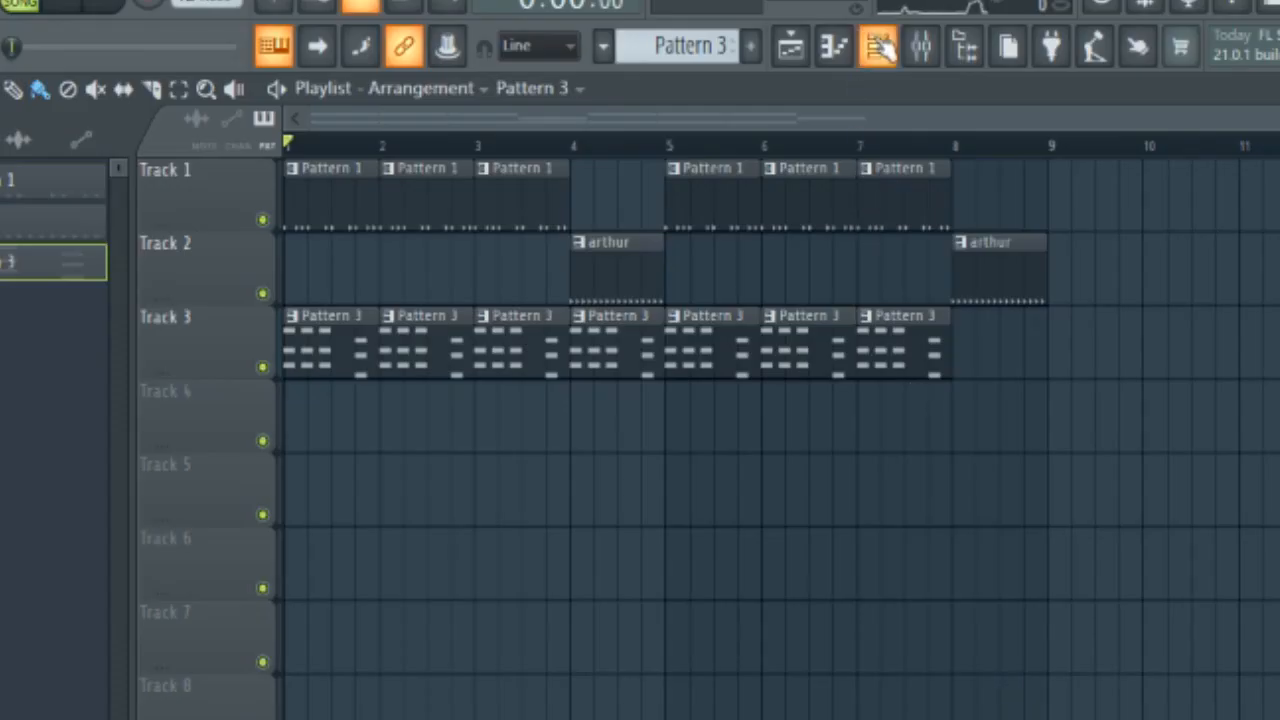
# - Bring up the Mixer and audition the Grv Kick 22 sample through mixer track 1, closing its channel window when done
pyautogui.click(688, 44)
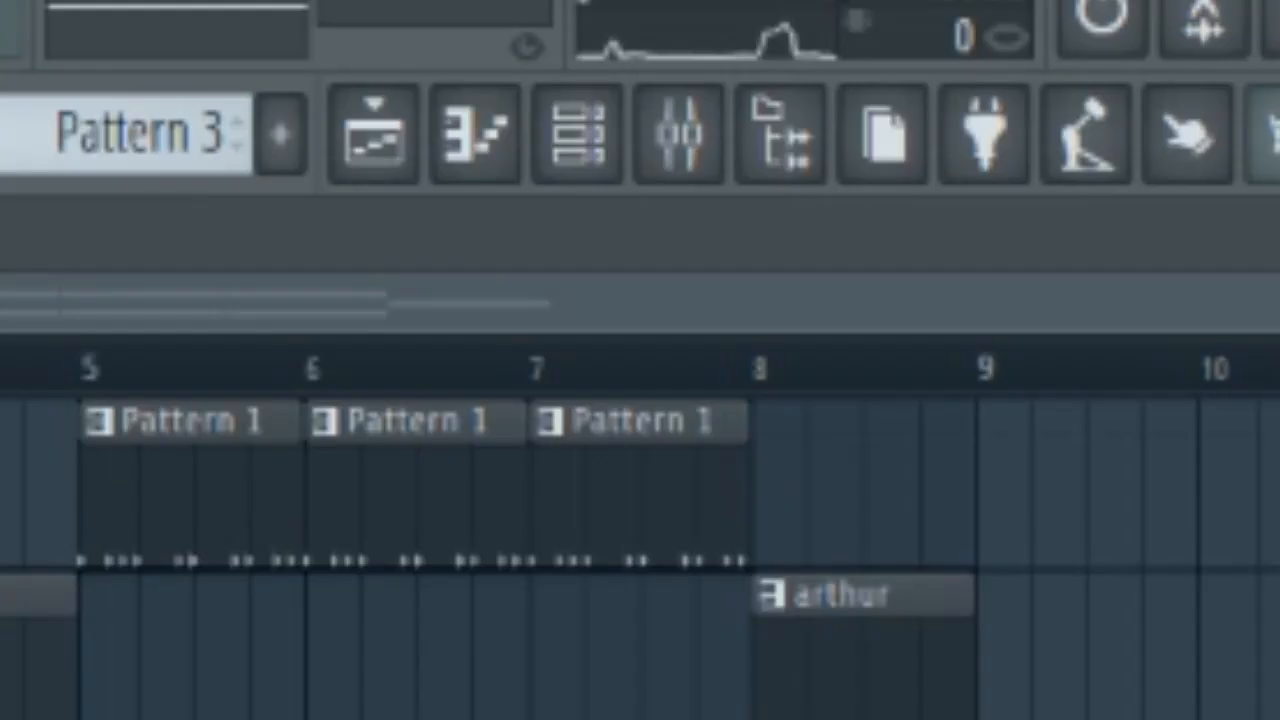
pyautogui.click(934, 44)
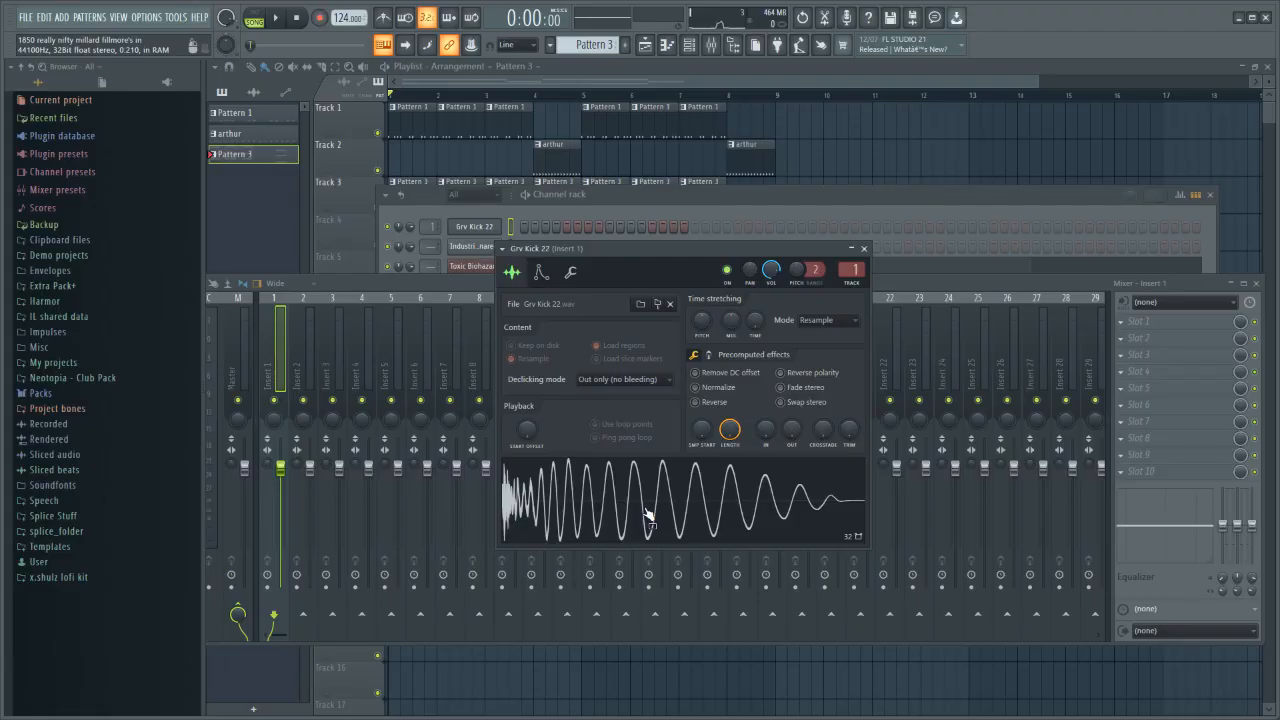
pyautogui.click(647, 512)
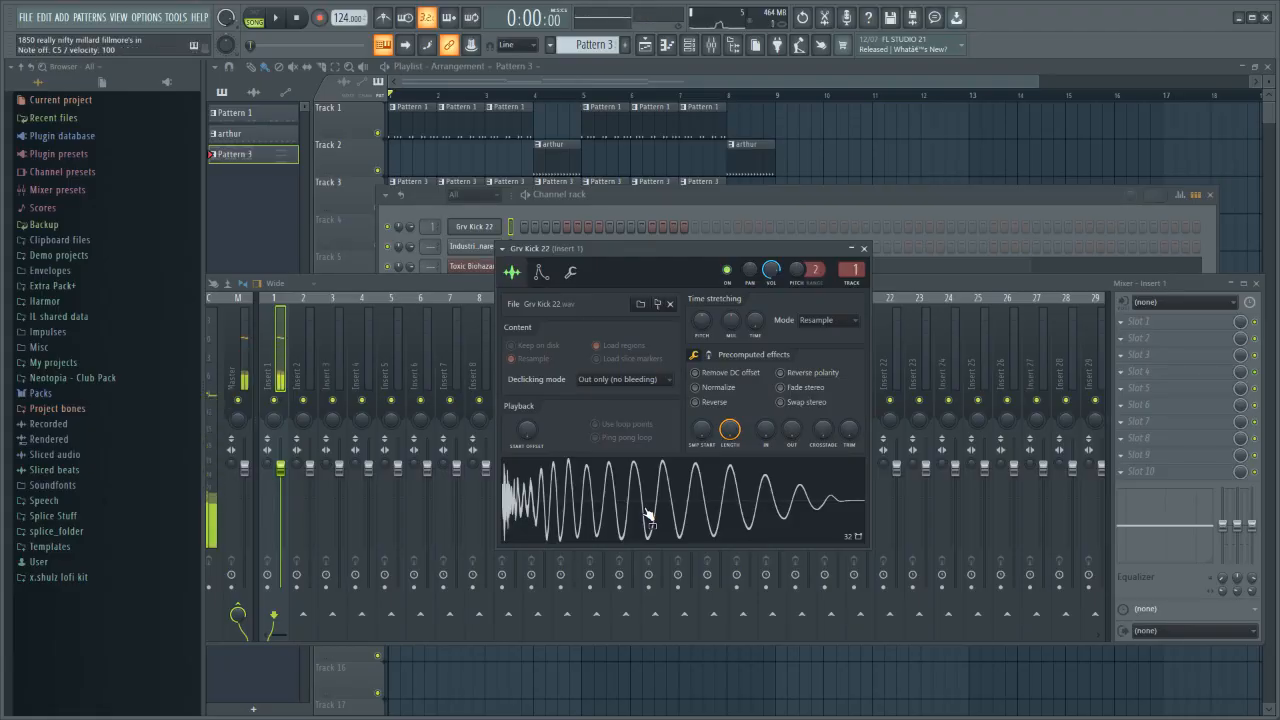
pyautogui.click(865, 248)
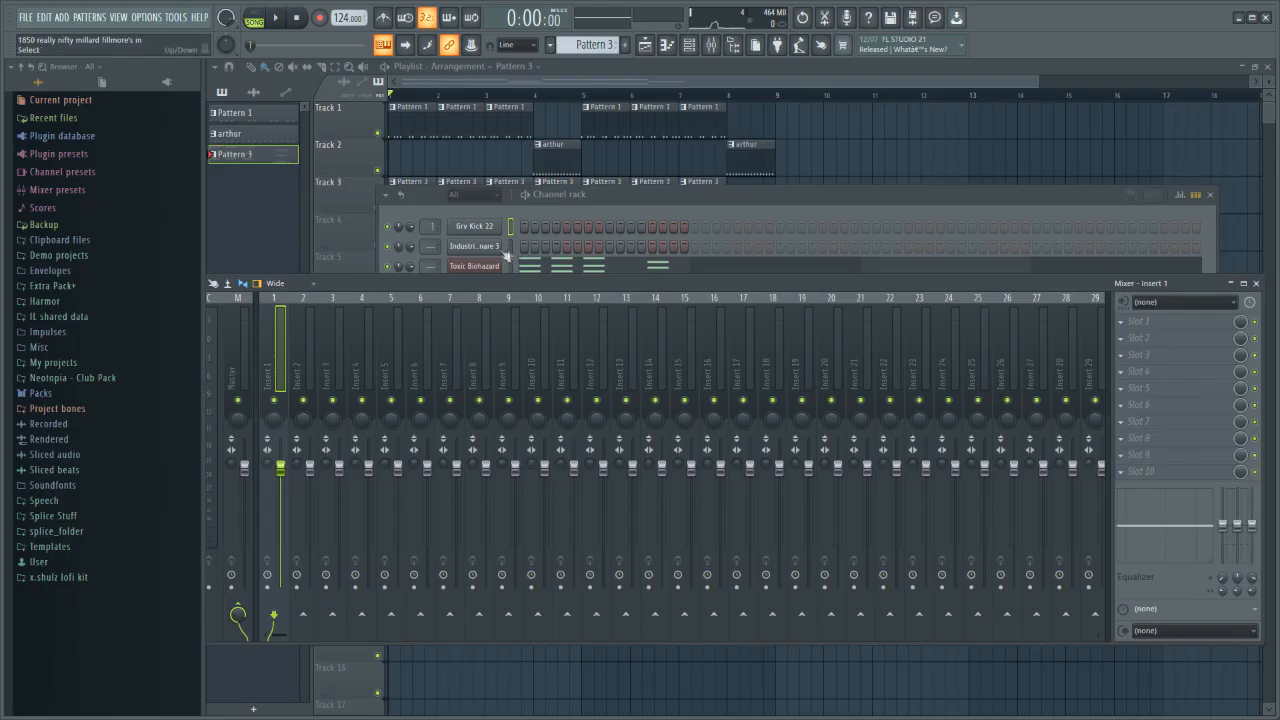
# - Route the Industrial Snare 3 channel to mixer track 2, naming the track after the channel
pyautogui.click(503, 250)
pyautogui.moveTo(500, 187); pyautogui.dragTo(784, 180)
pyautogui.hotkey('ctrl', 'l')
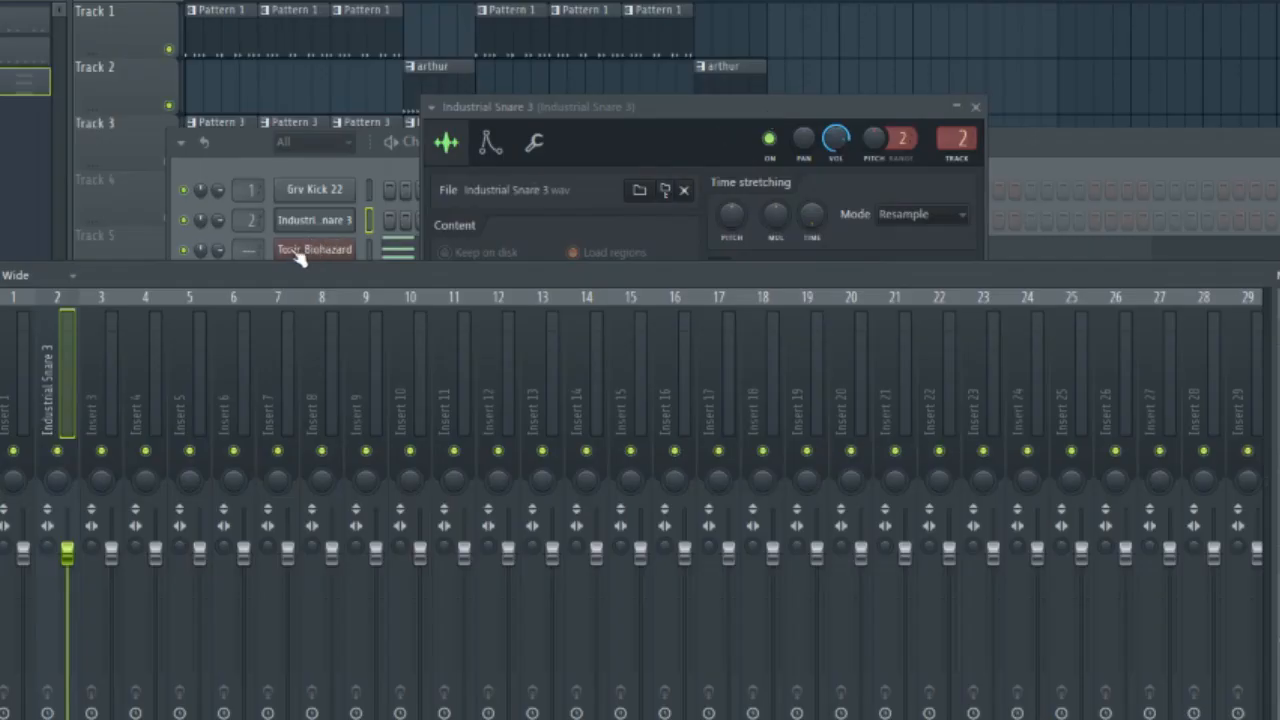
pyautogui.click(298, 252)
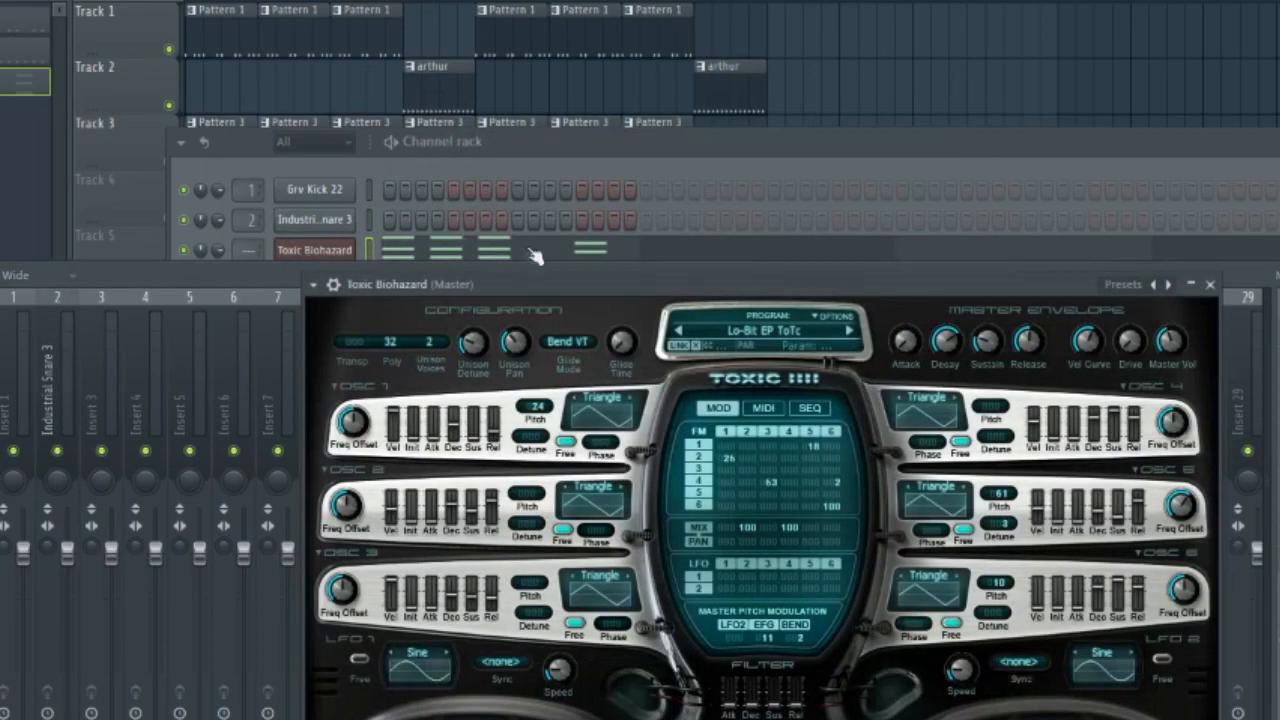
pyautogui.click(334, 286)
pyautogui.moveTo(405, 293); pyautogui.dragTo(474, 66)
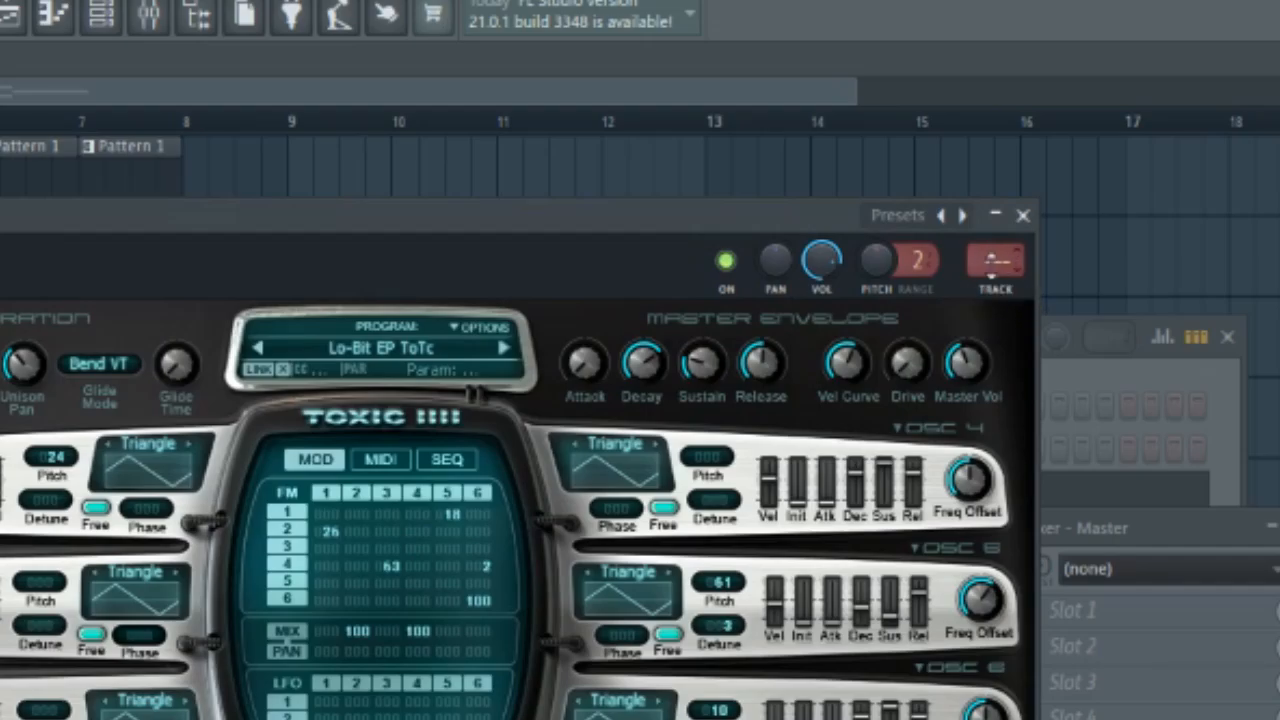
pyautogui.moveTo(1011, 264); pyautogui.dragTo(1011, 238)
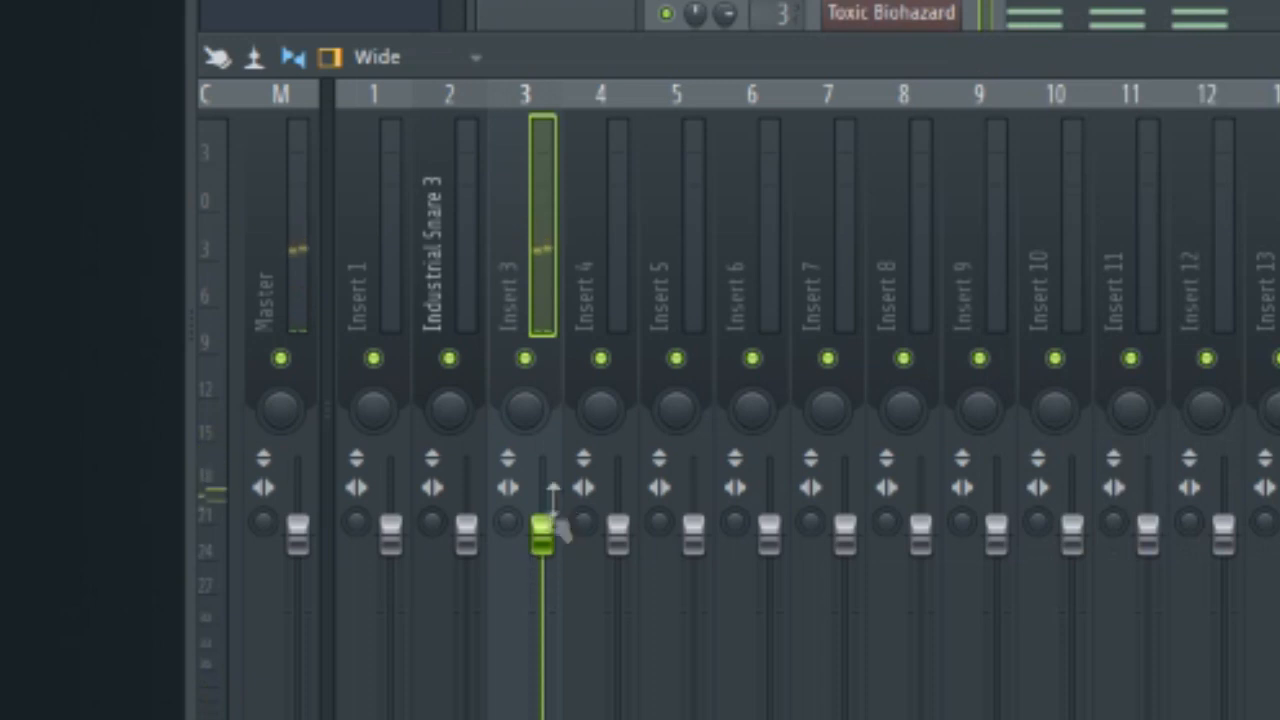
# - Lower the mixer volume faders of Insert 3 and the Industrial Snare 3 track
pyautogui.moveTo(340, 466); pyautogui.dragTo(340, 492)
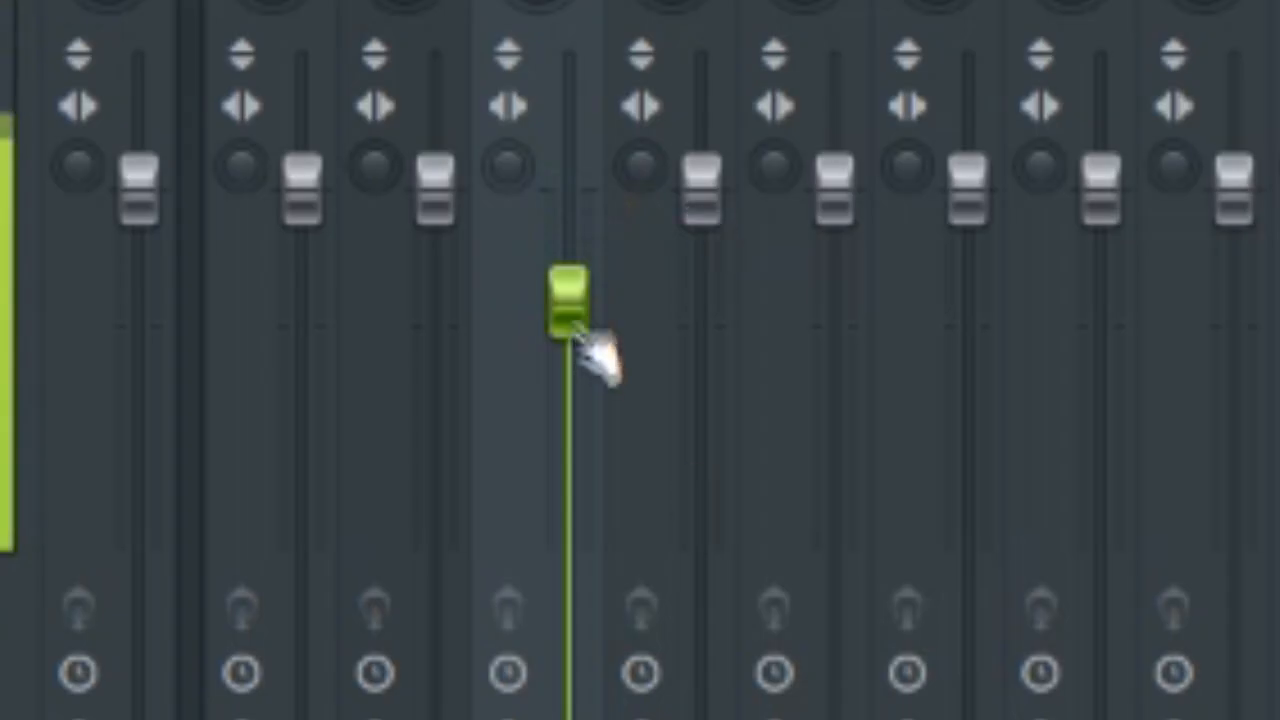
pyautogui.moveTo(550, 612); pyautogui.dragTo(550, 684)
pyautogui.moveTo(568, 420); pyautogui.dragTo(568, 331)
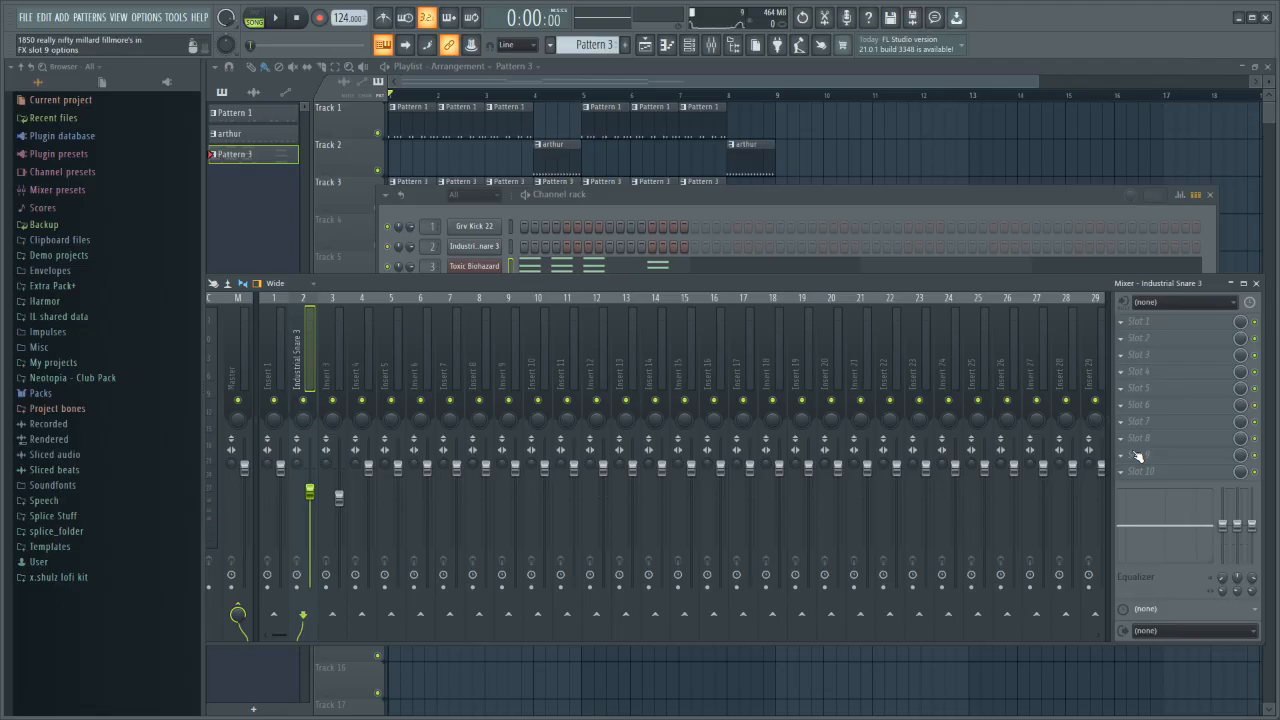
# - Load Fruity Parametric EQ 2 into slot 1 of the Industrial Snare 3 track and cut band 4 to about -14 dB
pyautogui.click(1140, 323)
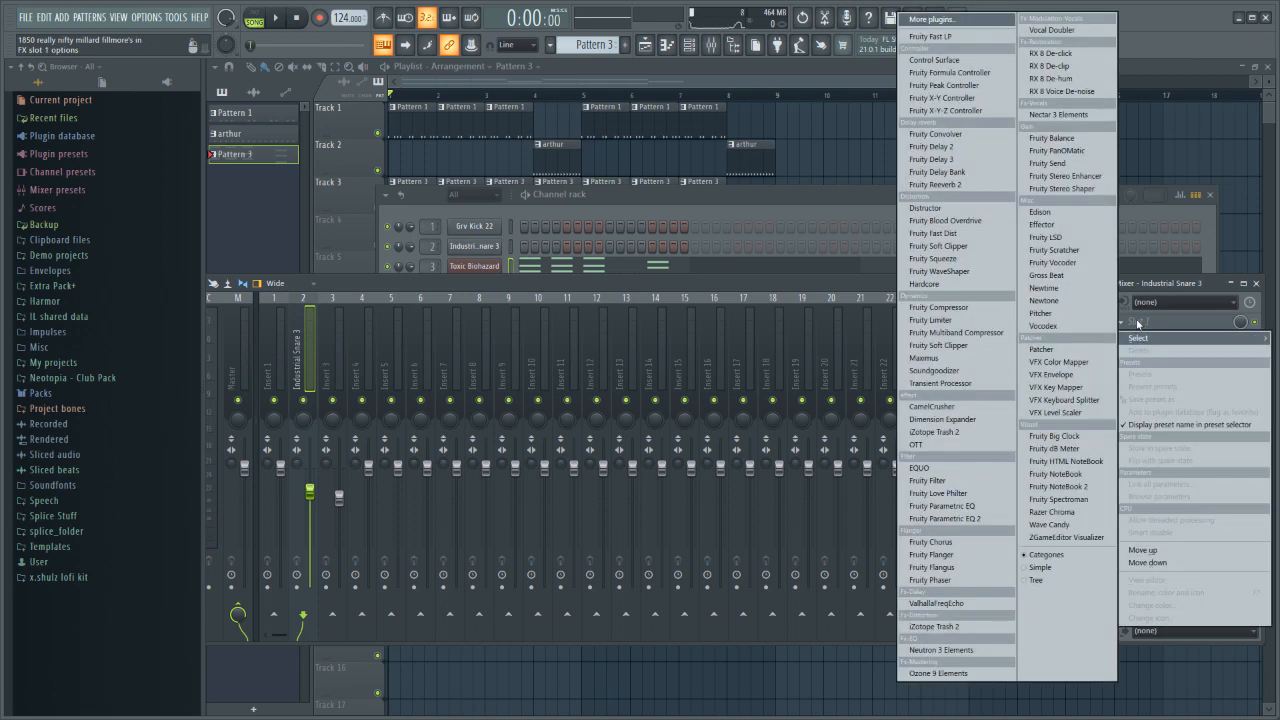
pyautogui.click(996, 520)
pyautogui.moveTo(663, 224); pyautogui.dragTo(849, 243)
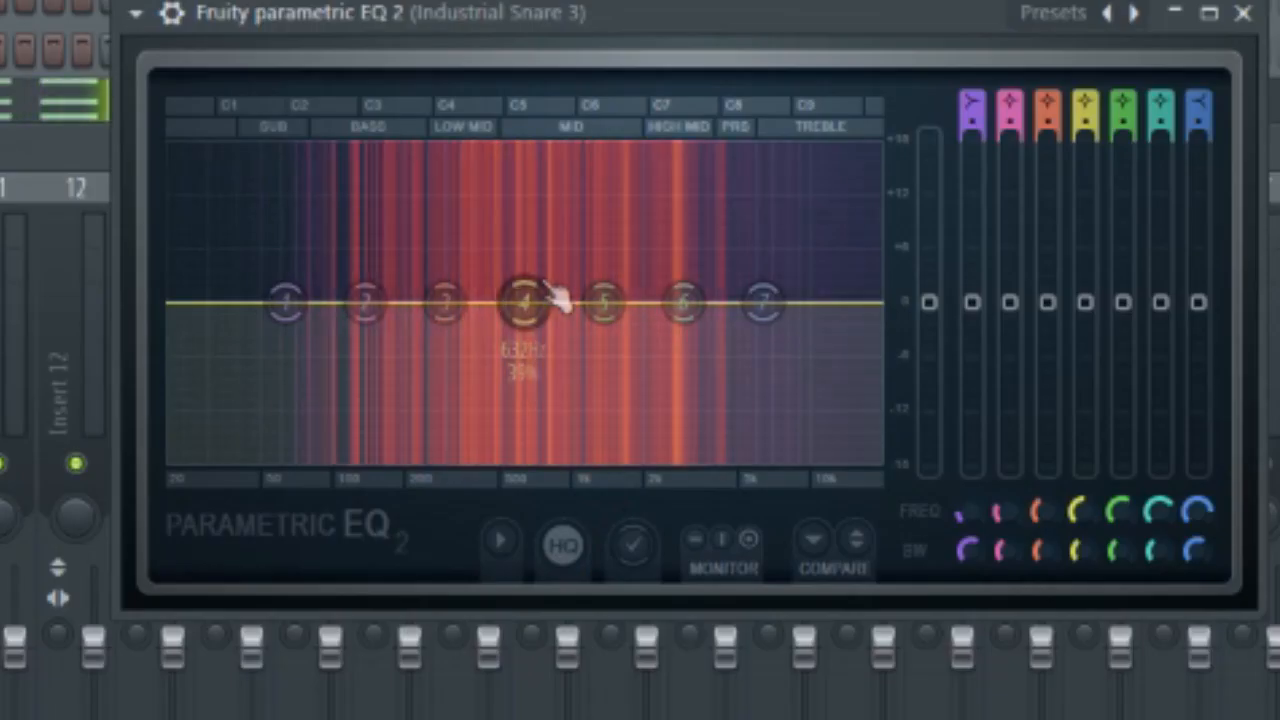
pyautogui.moveTo(553, 296); pyautogui.dragTo(536, 424)
pyautogui.moveTo(546, 12); pyautogui.dragTo(555, 0)
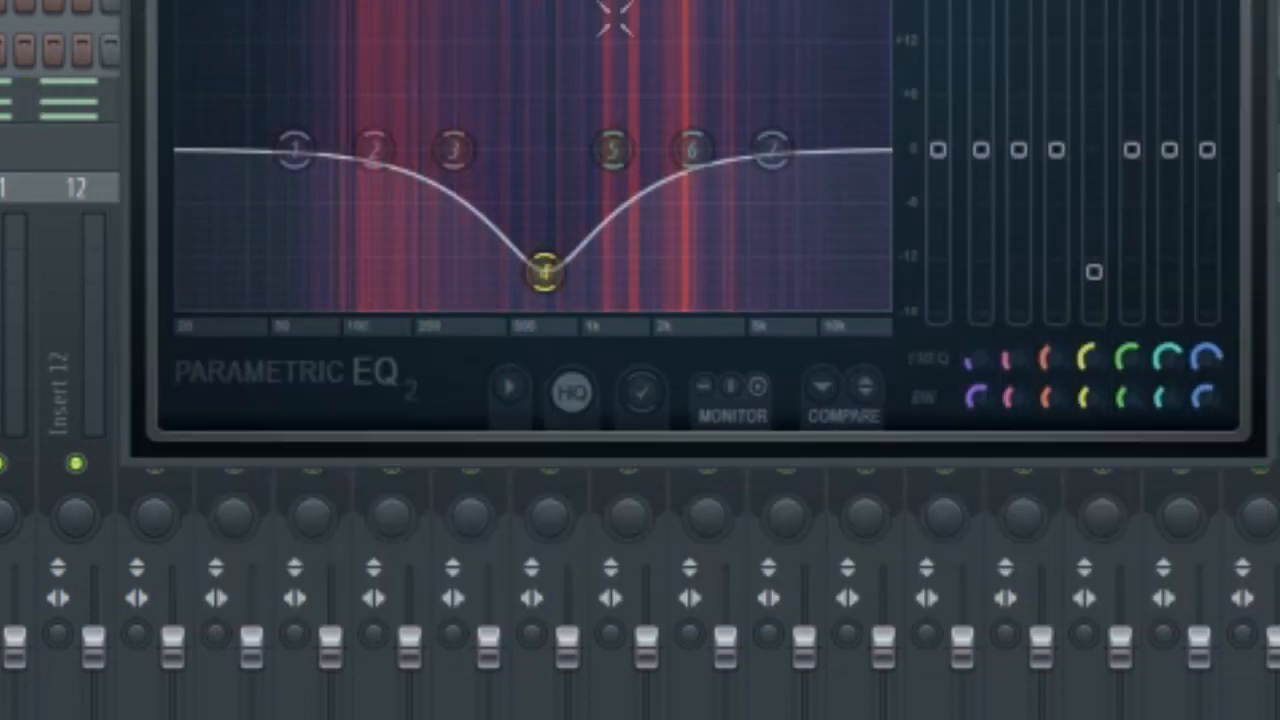